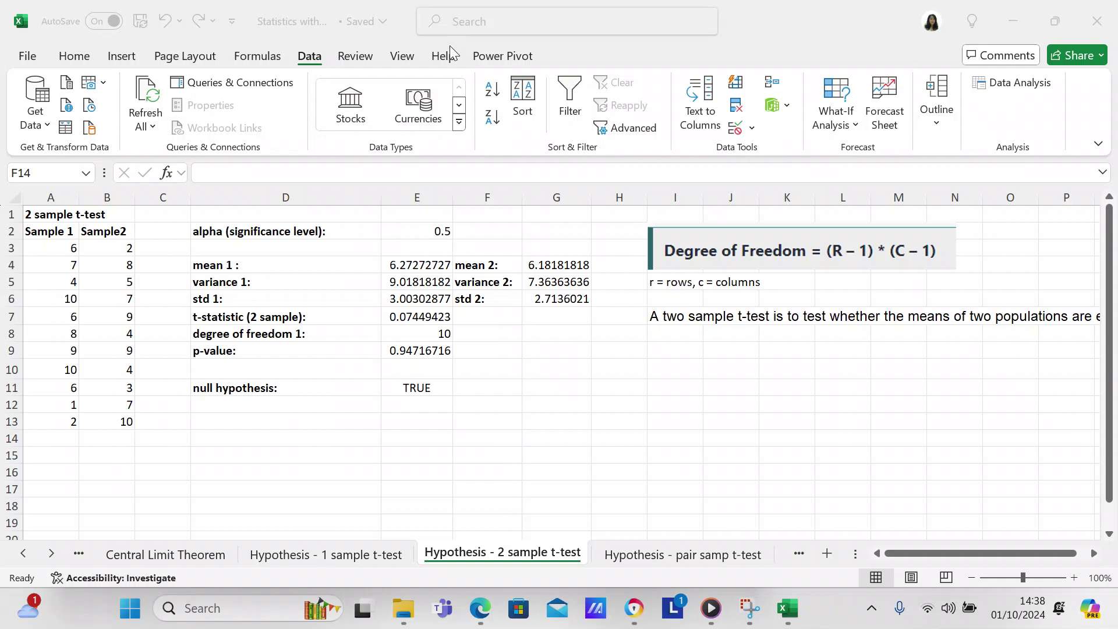
# Step: Recalculate the RANDBETWEEN Sample 1 and Sample 2 data with F9 to refresh all t-test statistics
pyautogui.press('F9')
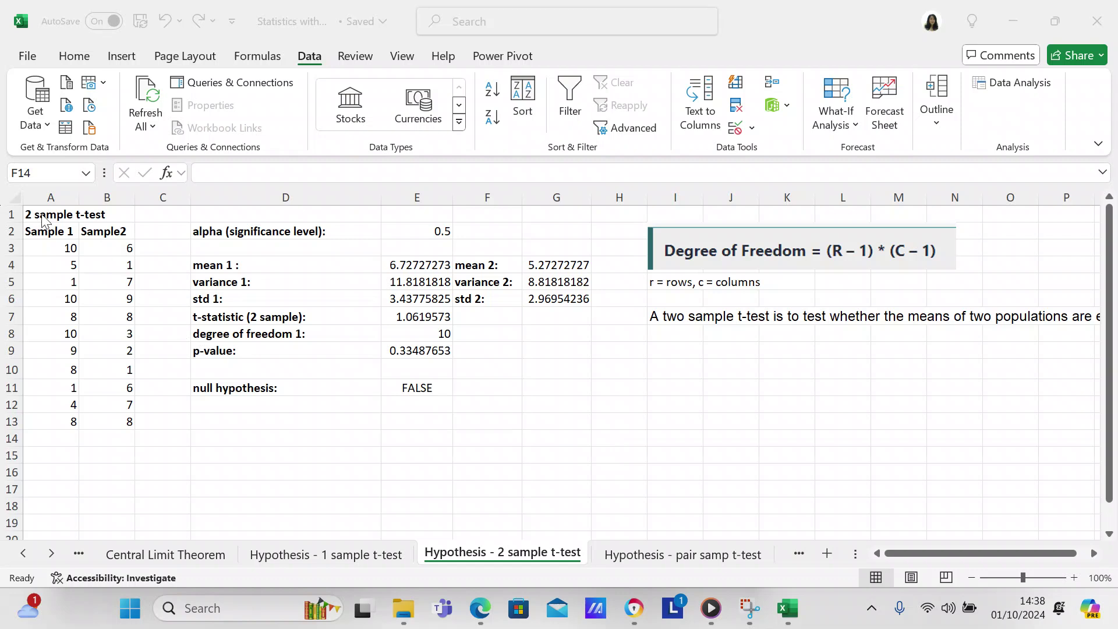
pyautogui.hotkey('alt', 'Tab')
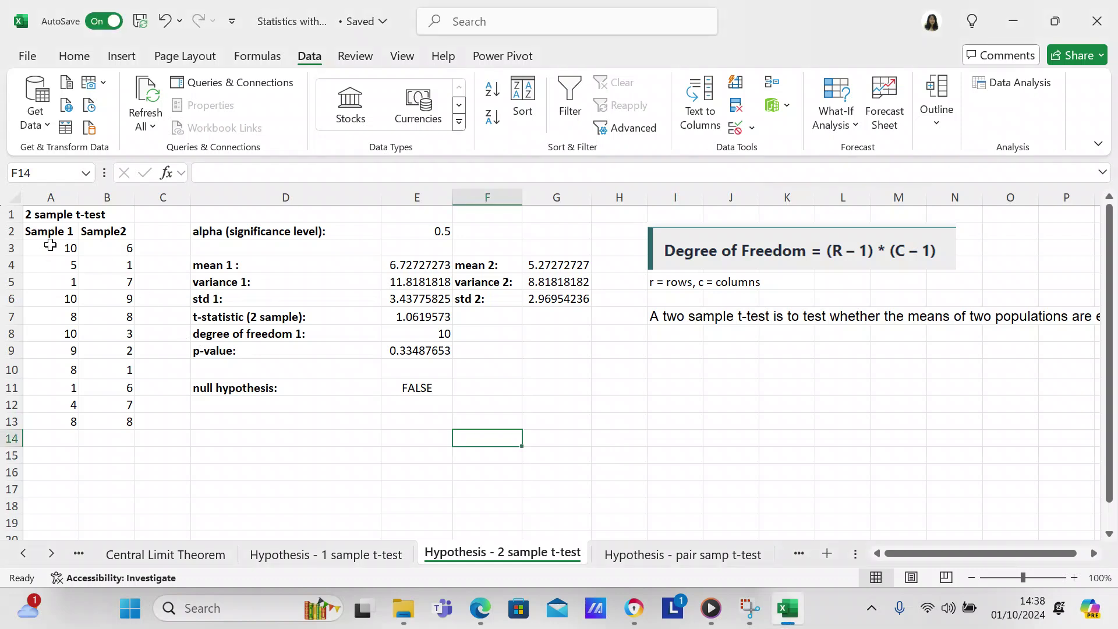
pyautogui.click(51, 247)
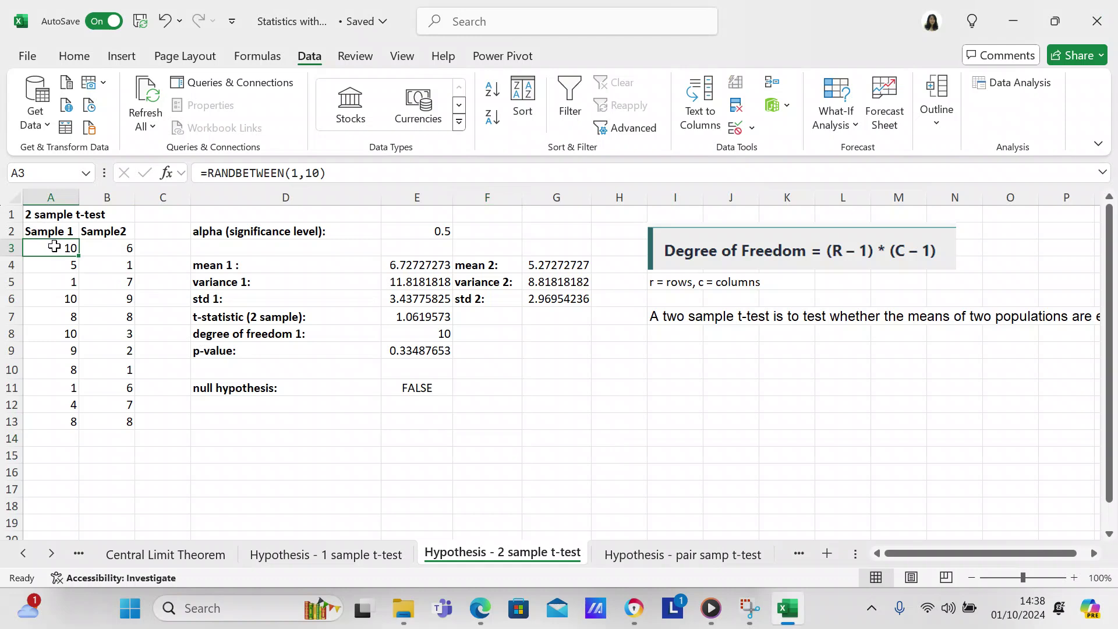
pyautogui.click(91, 248)
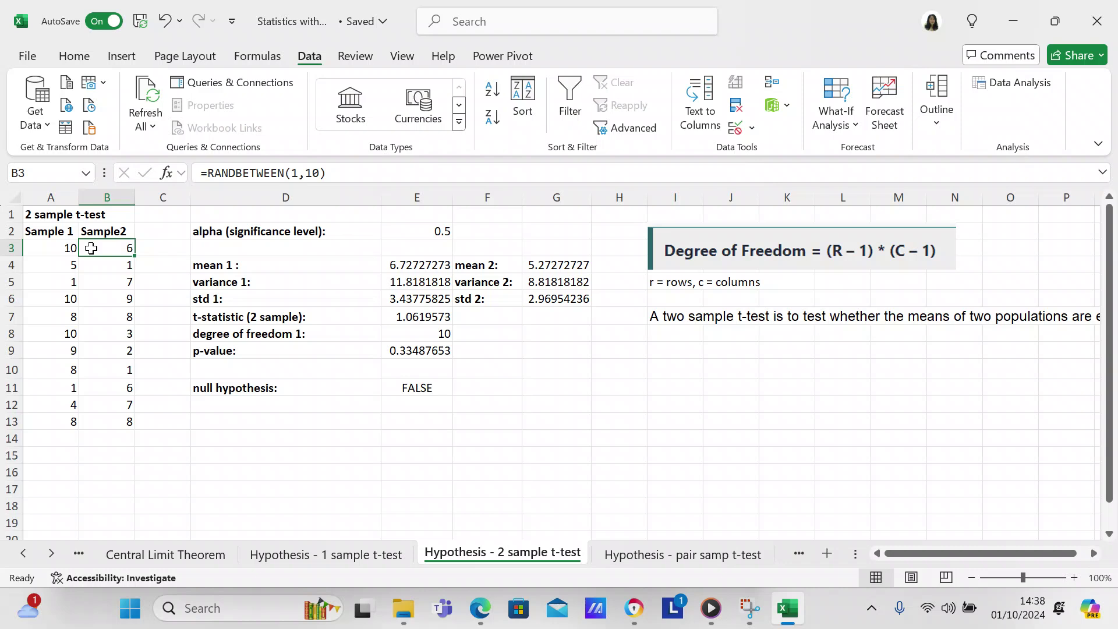
pyautogui.click(399, 217)
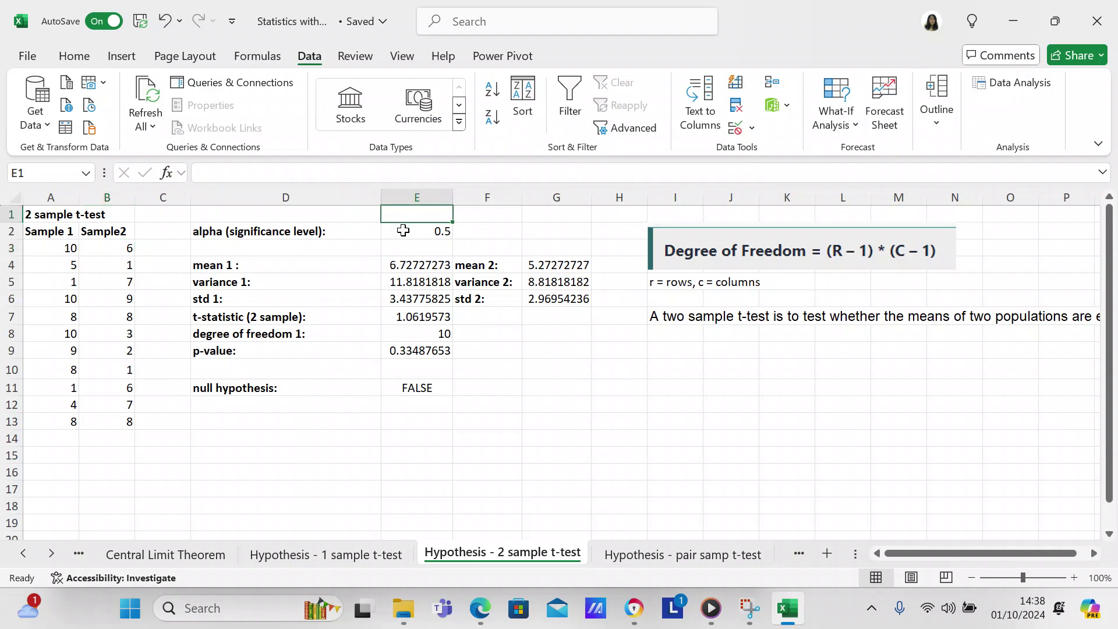
pyautogui.click(404, 235)
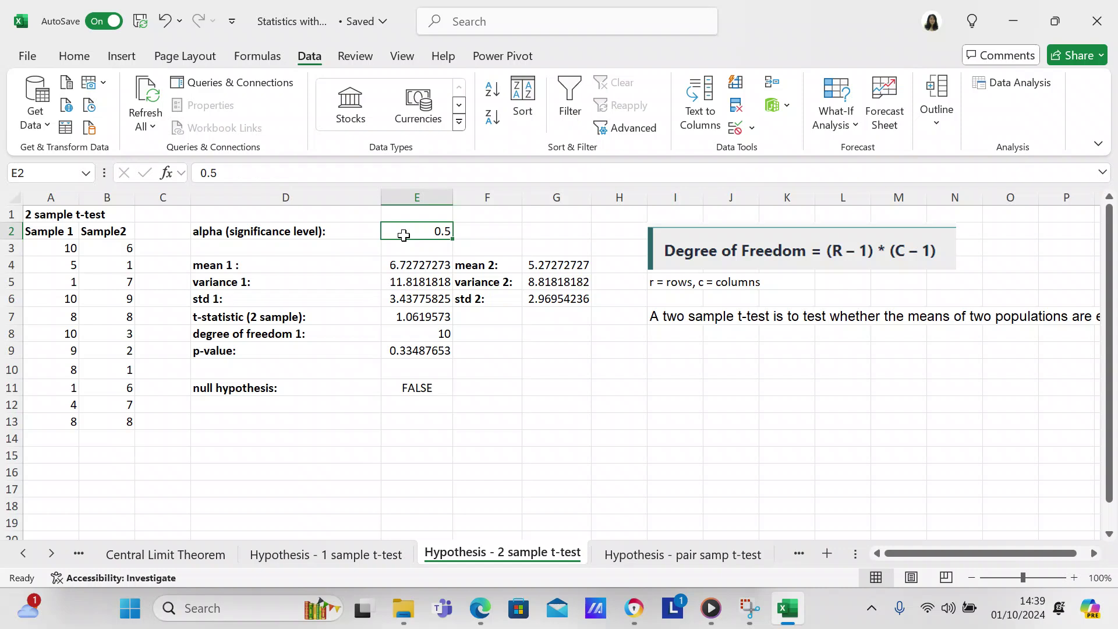
pyautogui.click(410, 265)
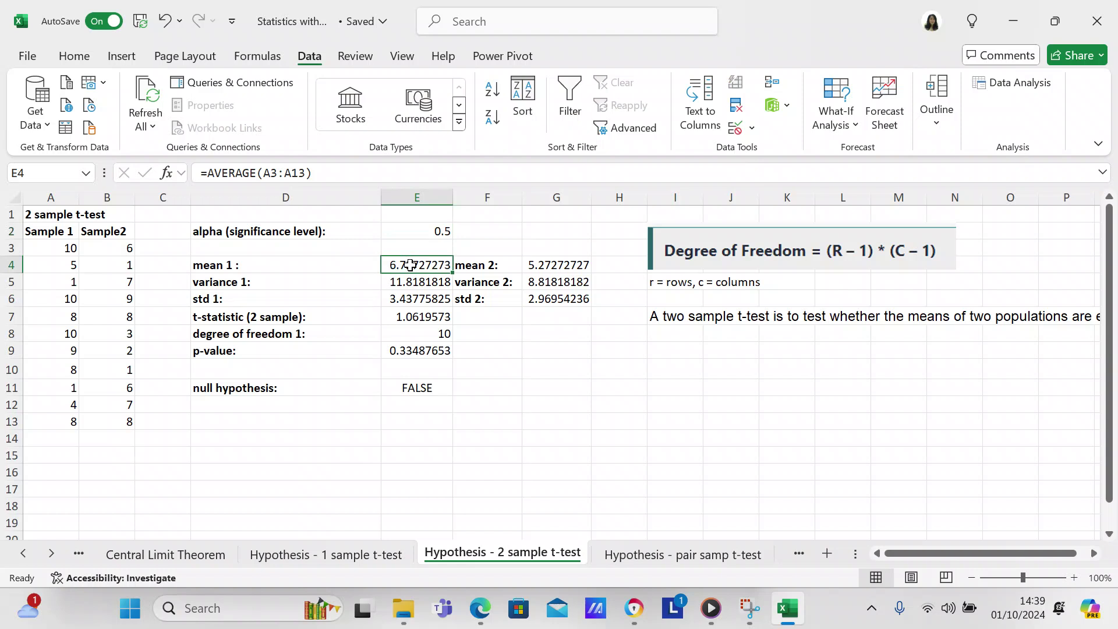
pyautogui.click(410, 282)
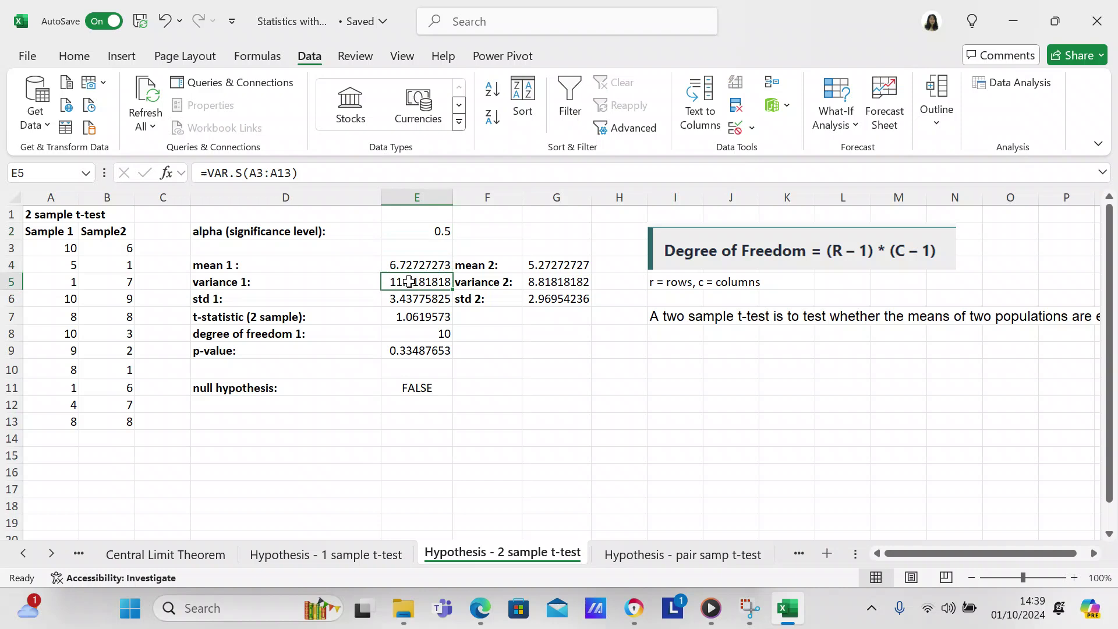
pyautogui.click(408, 300)
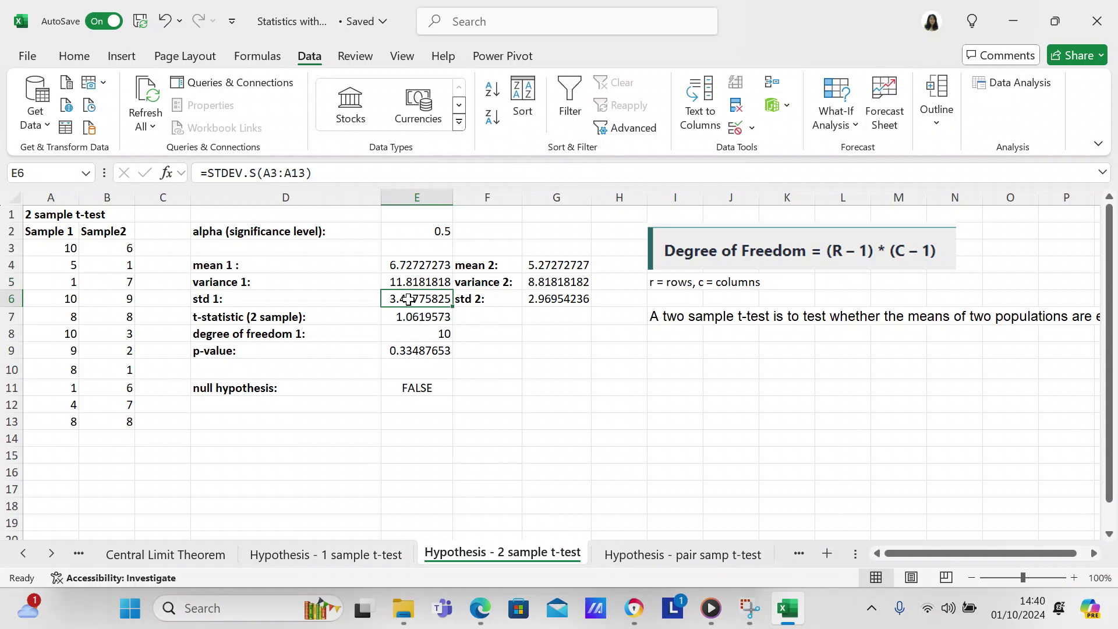
pyautogui.click(410, 317)
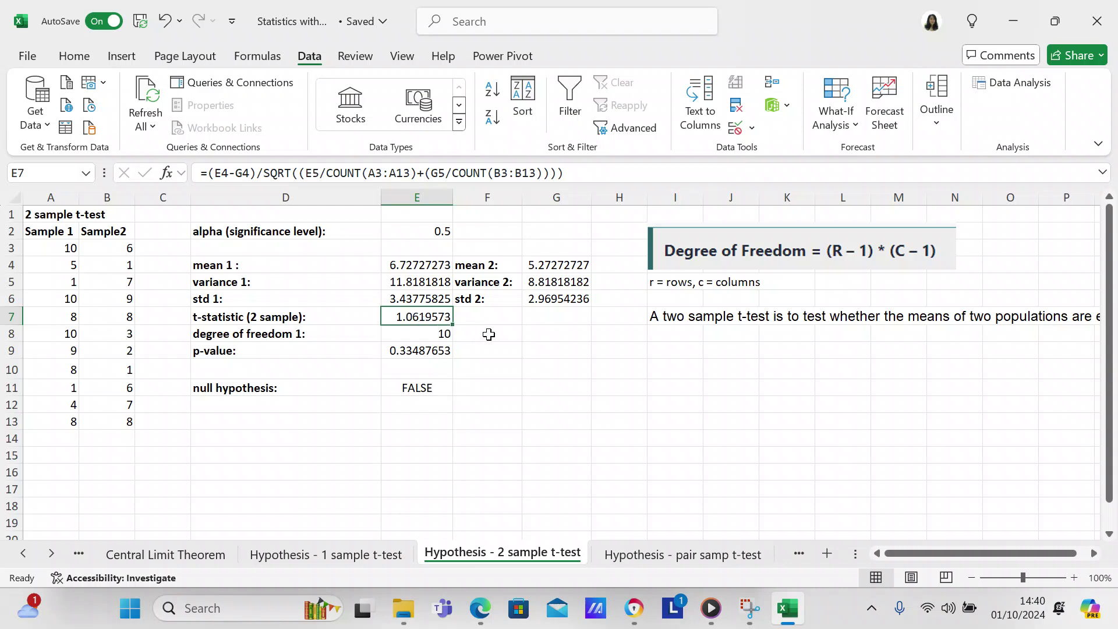
pyautogui.click(449, 334)
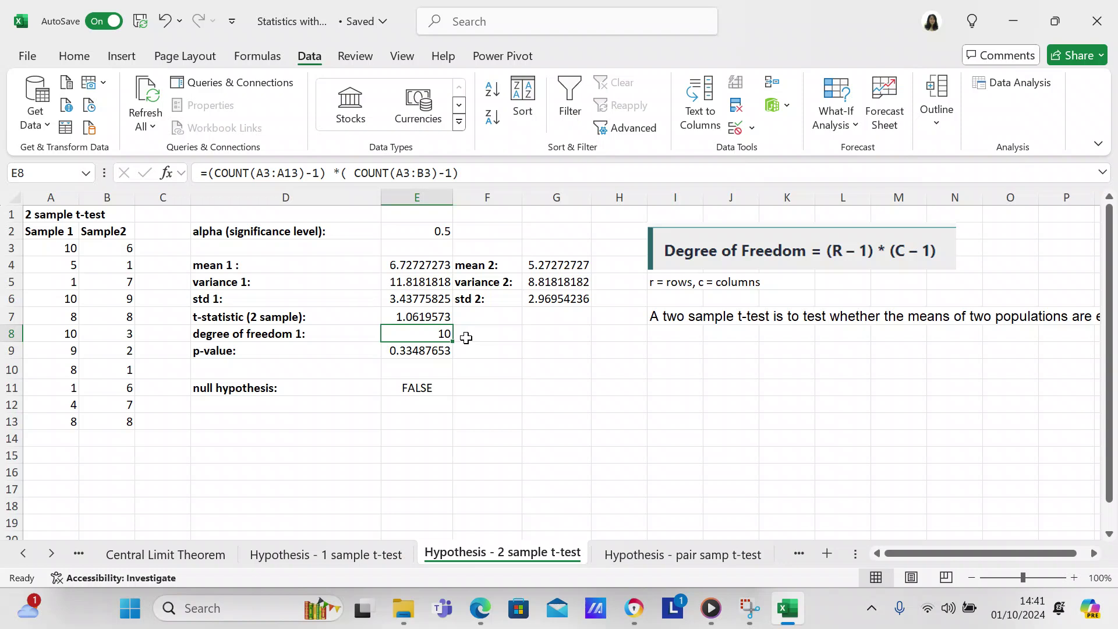
pyautogui.click(425, 347)
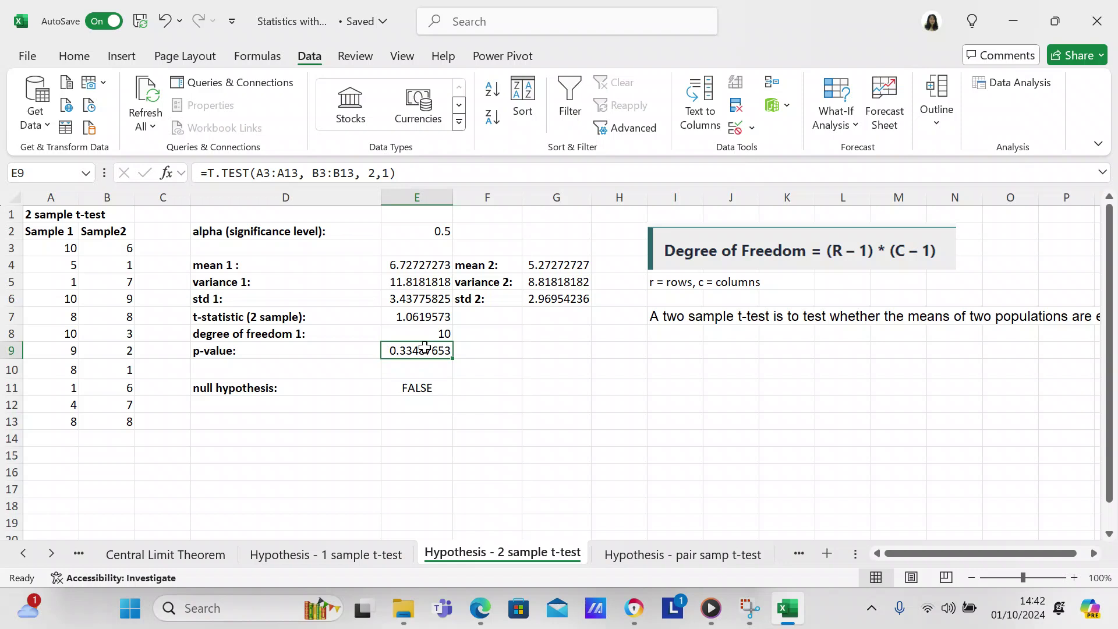
pyautogui.click(411, 388)
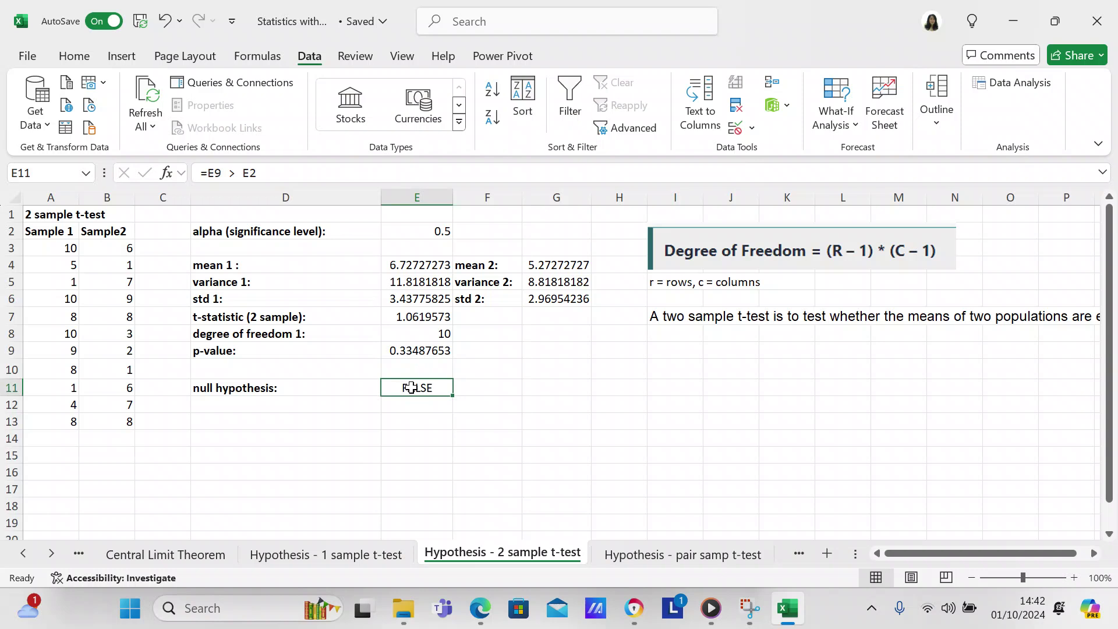
pyautogui.click(480, 423)
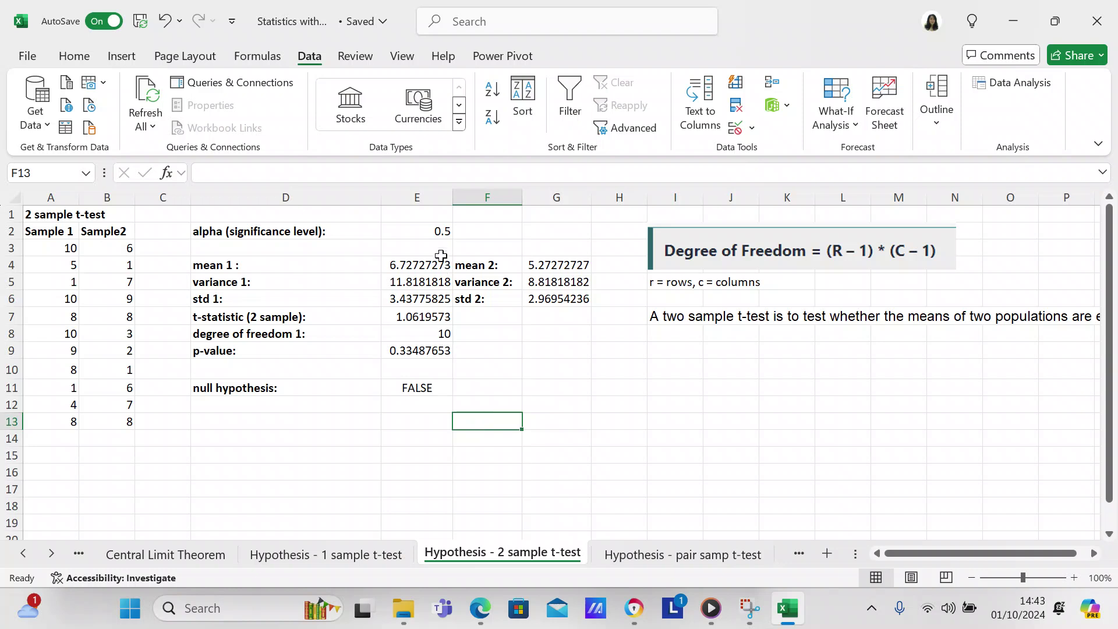
# Step: Set alpha in E2 to 0.4 and regenerate the random samples with F9
pyautogui.click(439, 233)
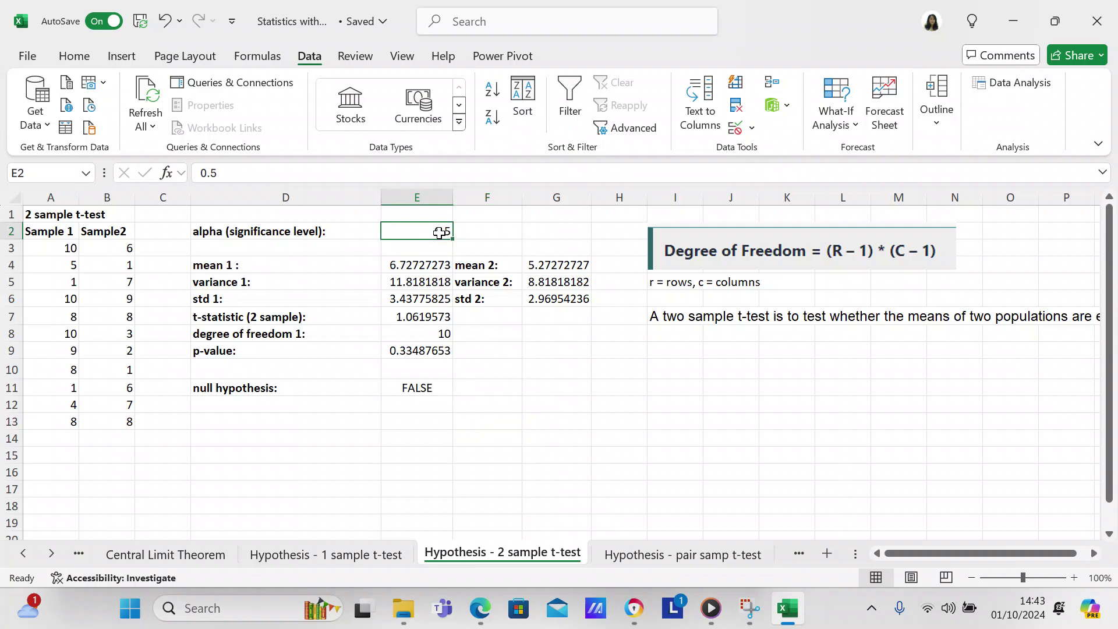
pyautogui.write('0.4')
pyautogui.press('Return')
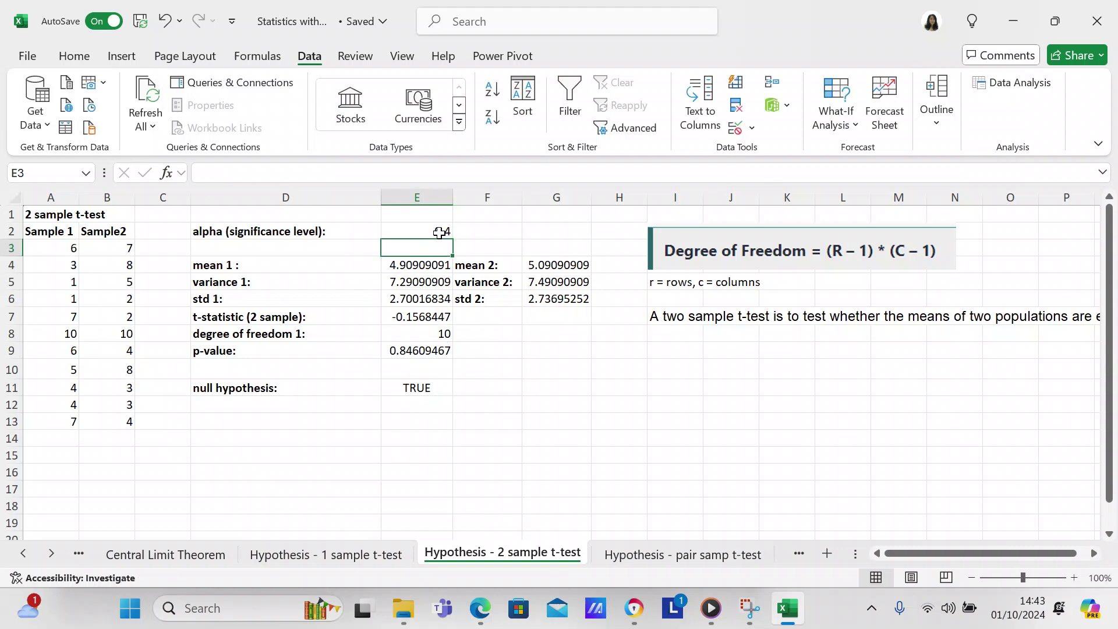
pyautogui.press('F9')
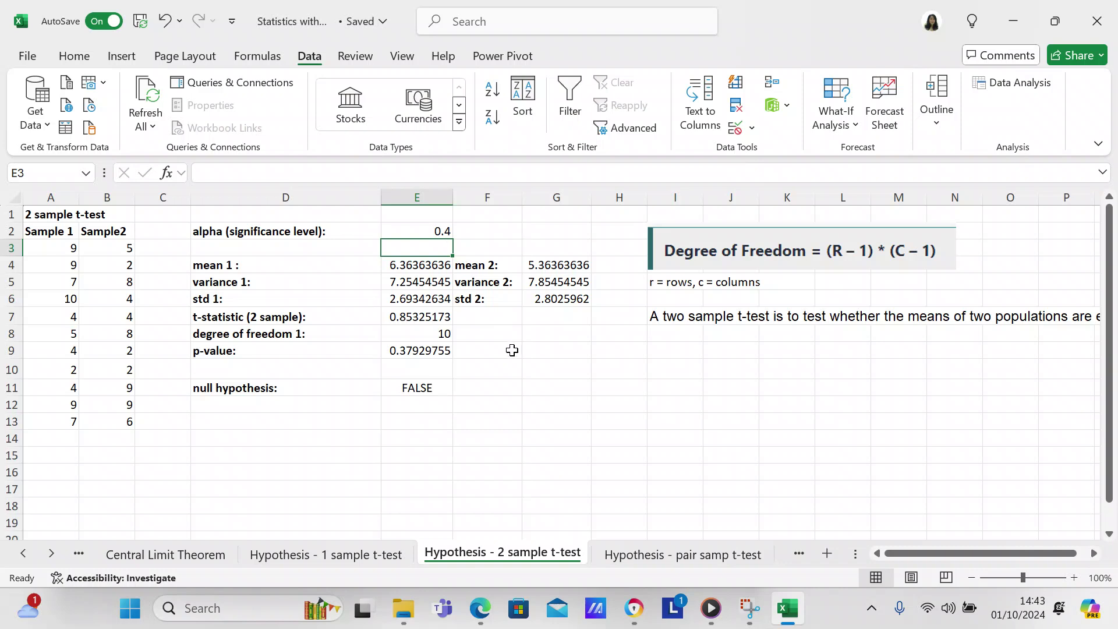
# Step: Change the significance level in E2 to 0.1
pyautogui.click(440, 231)
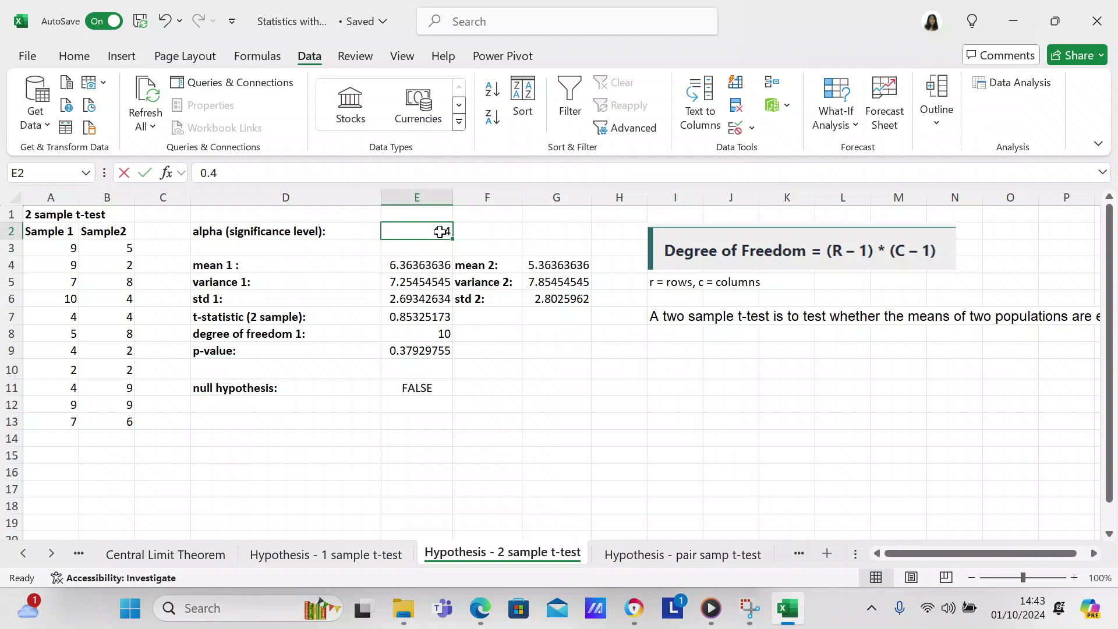
pyautogui.write('0.1')
pyautogui.press('Return')
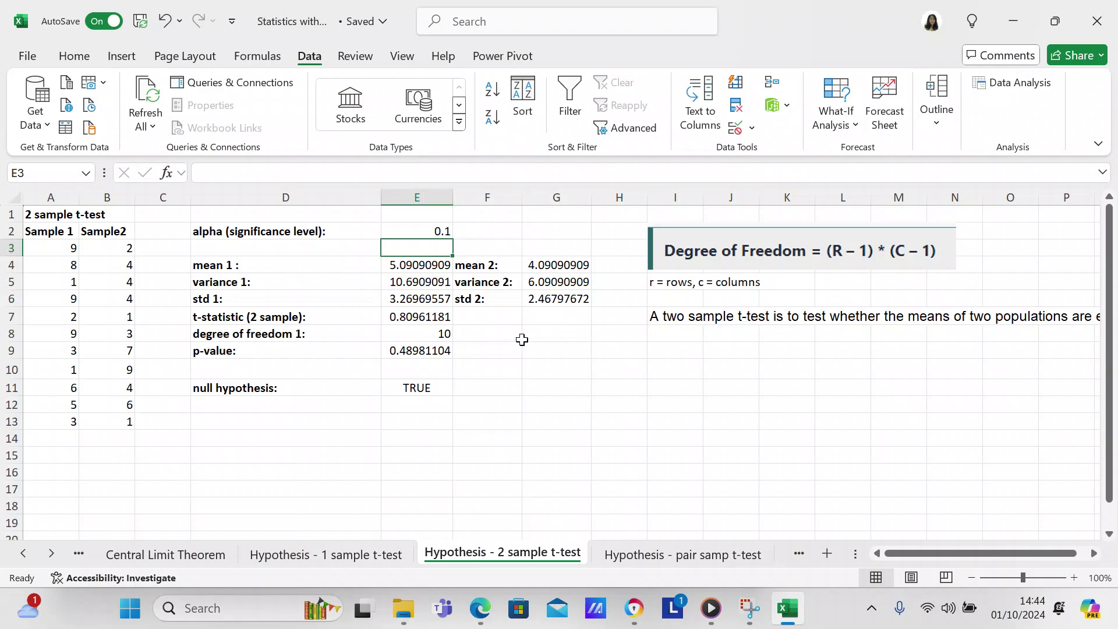
# Step: Change the alpha value in E2 to 0.5
pyautogui.click(406, 233)
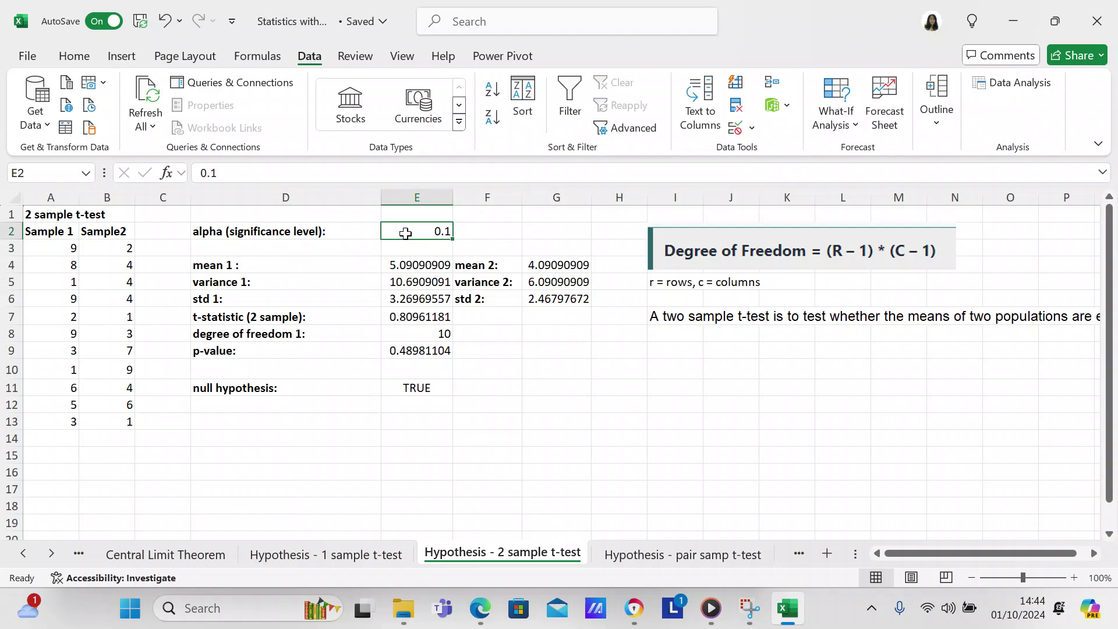
pyautogui.write('0.5')
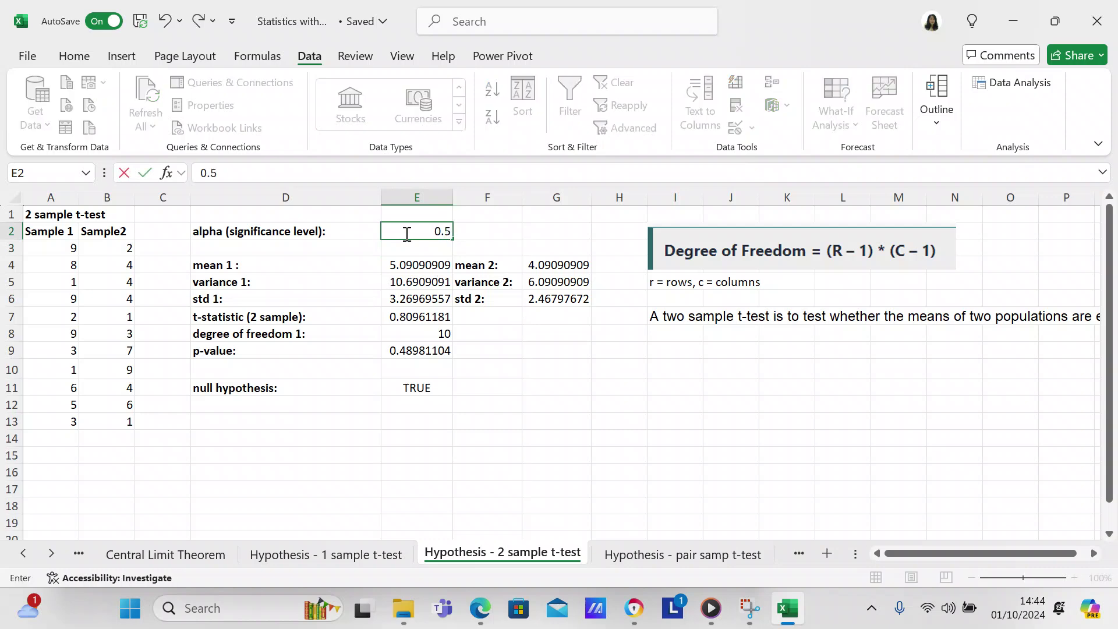
pyautogui.press('Return')
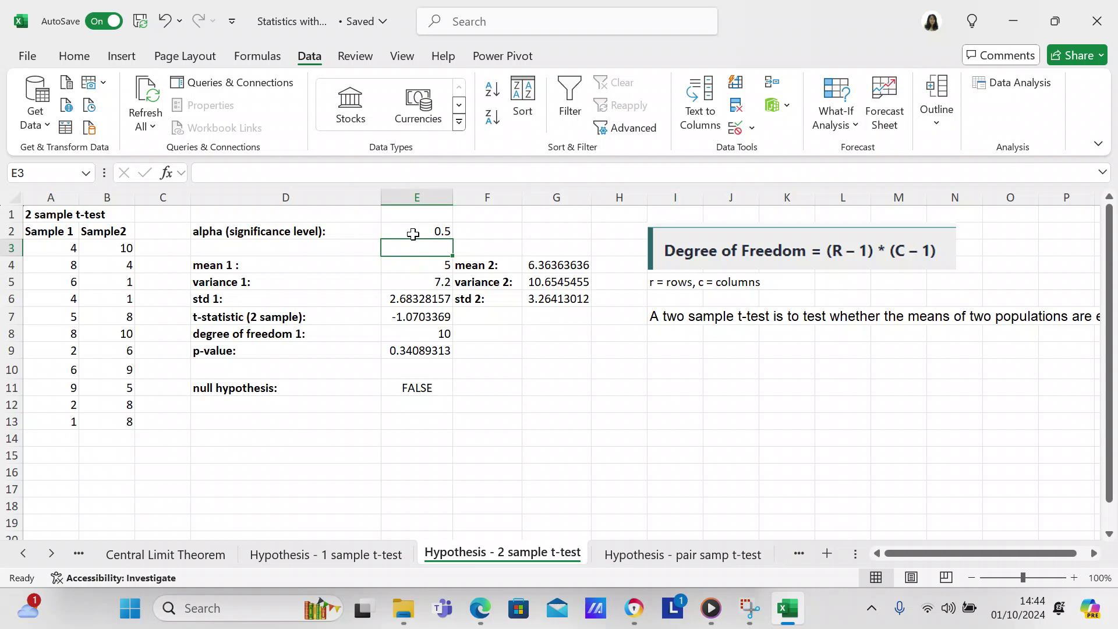
# Step: Review the t-test explanation in I7 and narrow column D so it displays fully
pyautogui.click(668, 324)
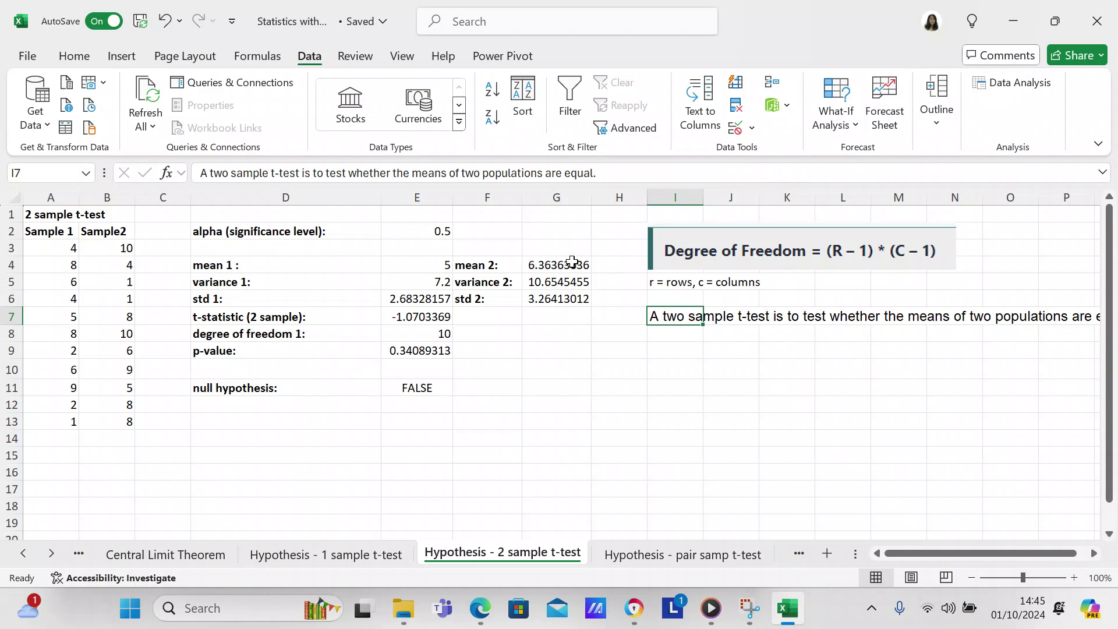
pyautogui.moveTo(380, 199); pyautogui.dragTo(327, 199)
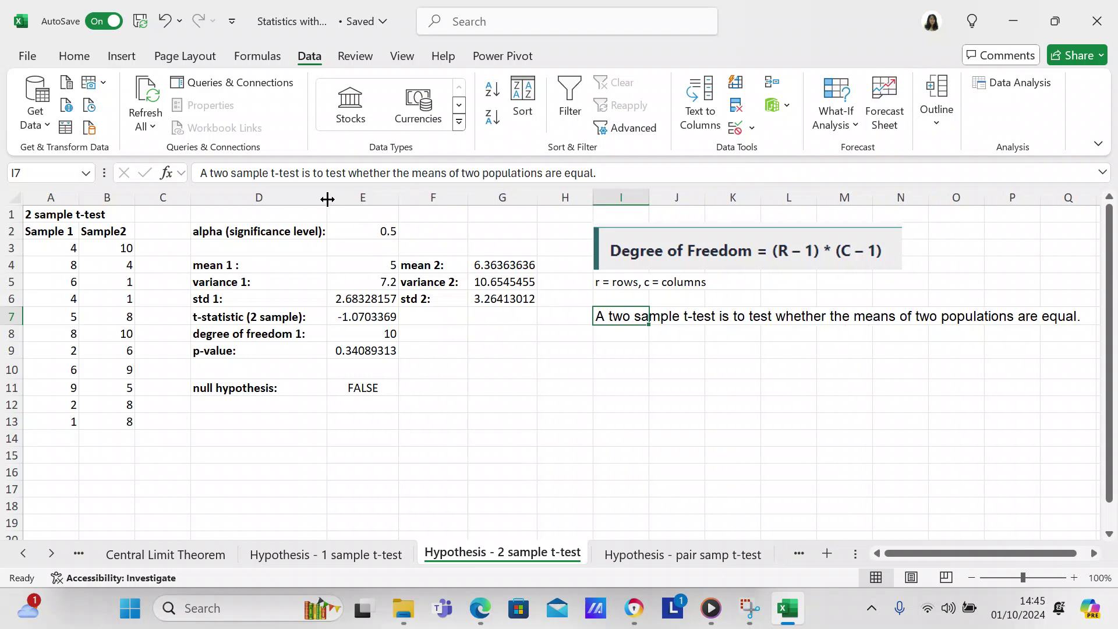
# Step: Select G10 as the results location and bring up the Data Analysis tools
pyautogui.click(509, 376)
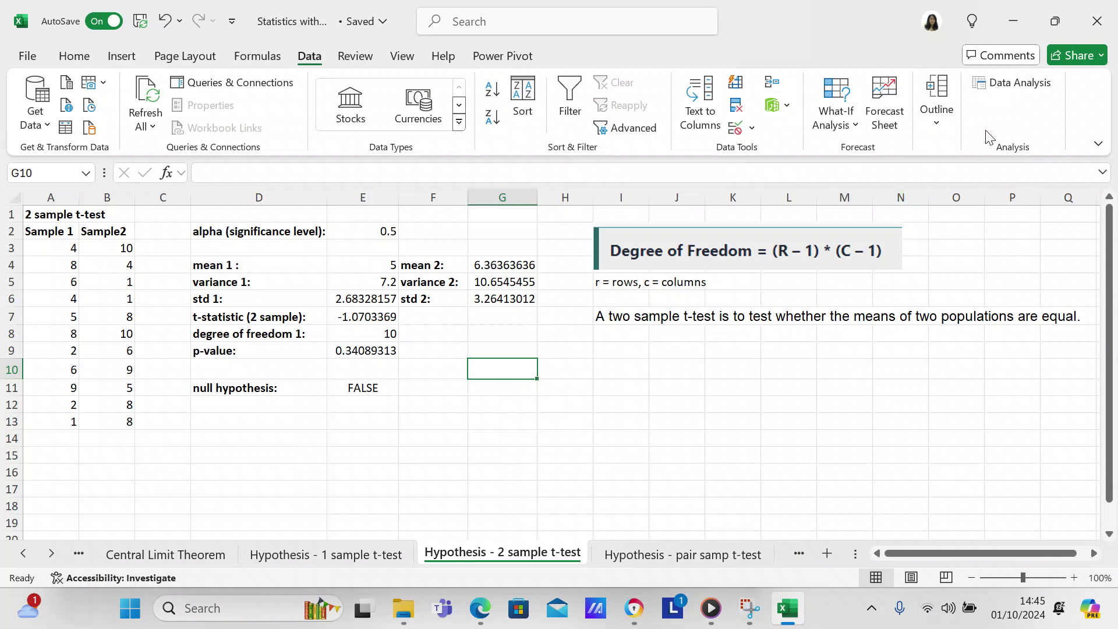
pyautogui.click(1010, 85)
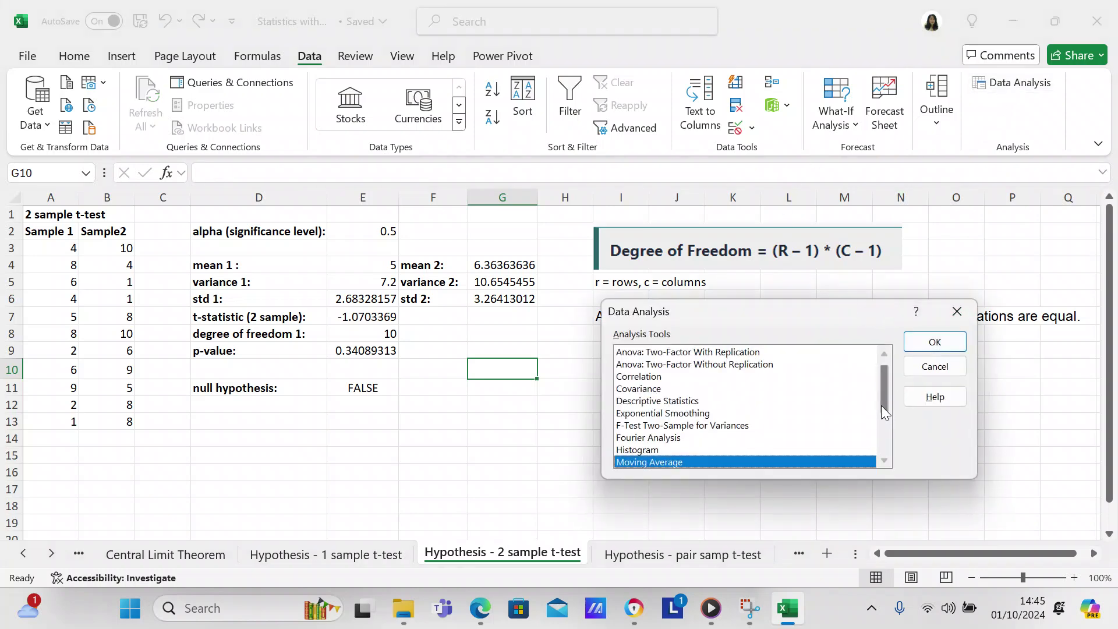
# Step: Choose t-Test: Paired Two Sample for Means from the Data Analysis list
pyautogui.moveTo(883, 407); pyautogui.dragTo(888, 444)
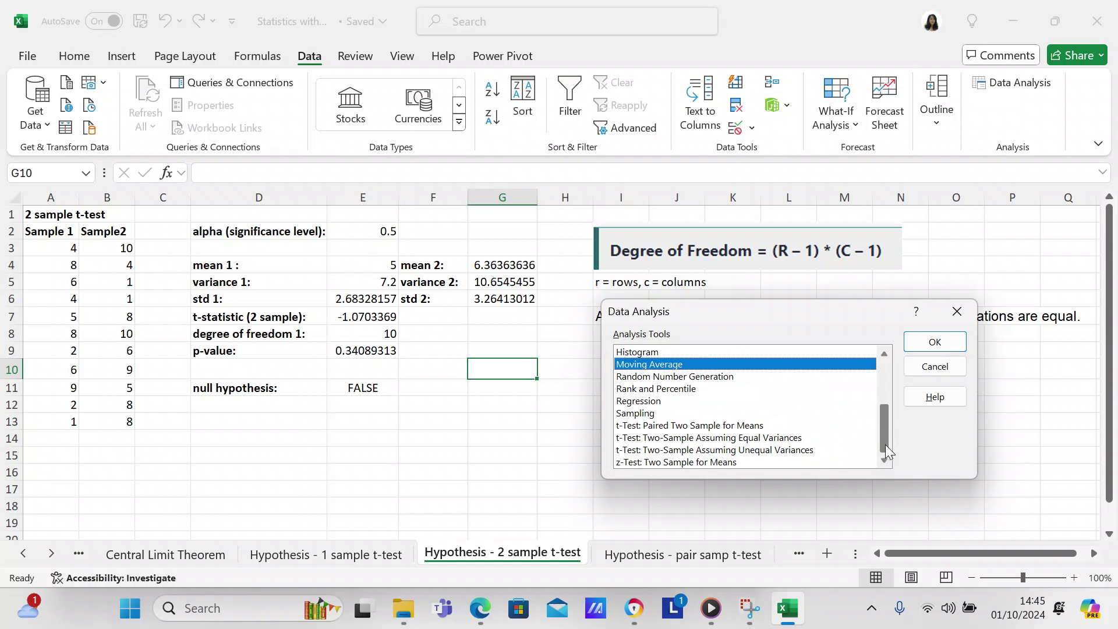
pyautogui.click(745, 424)
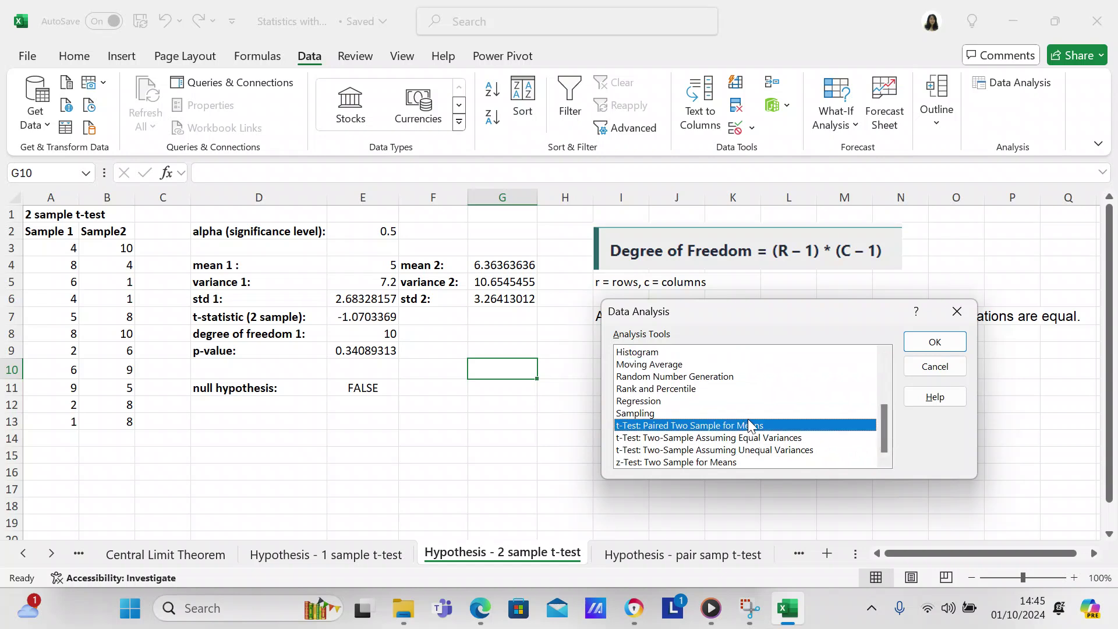
pyautogui.click(925, 348)
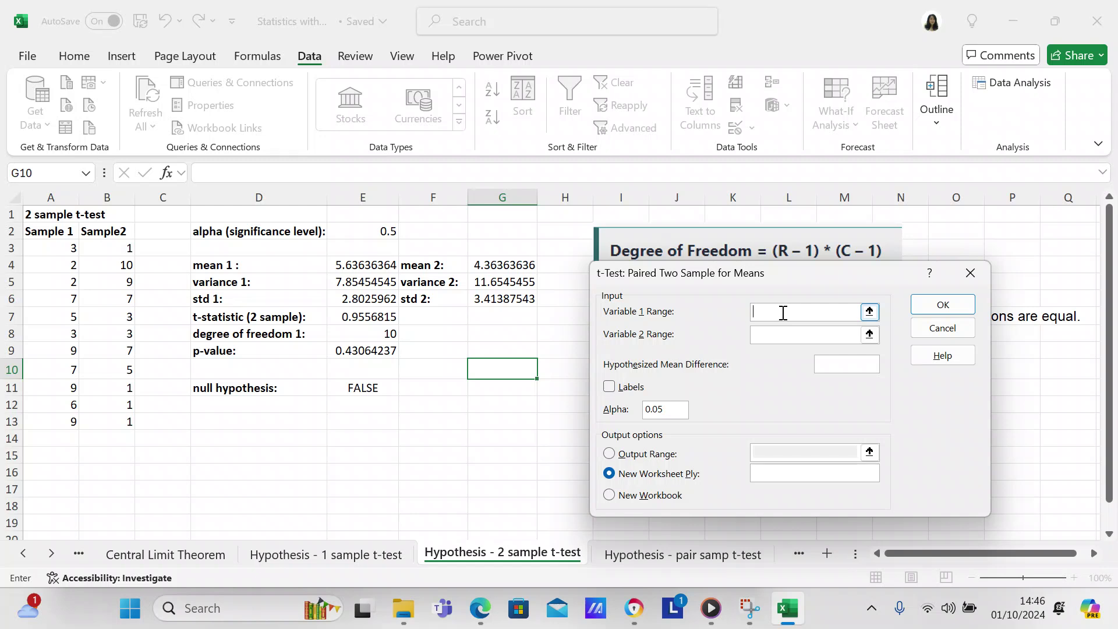
# Step: Run the paired t-test on A3:A13 and B3:B13 with output range G10
pyautogui.write('a3')
pyautogui.write(':a13')
pyautogui.click(789, 333)
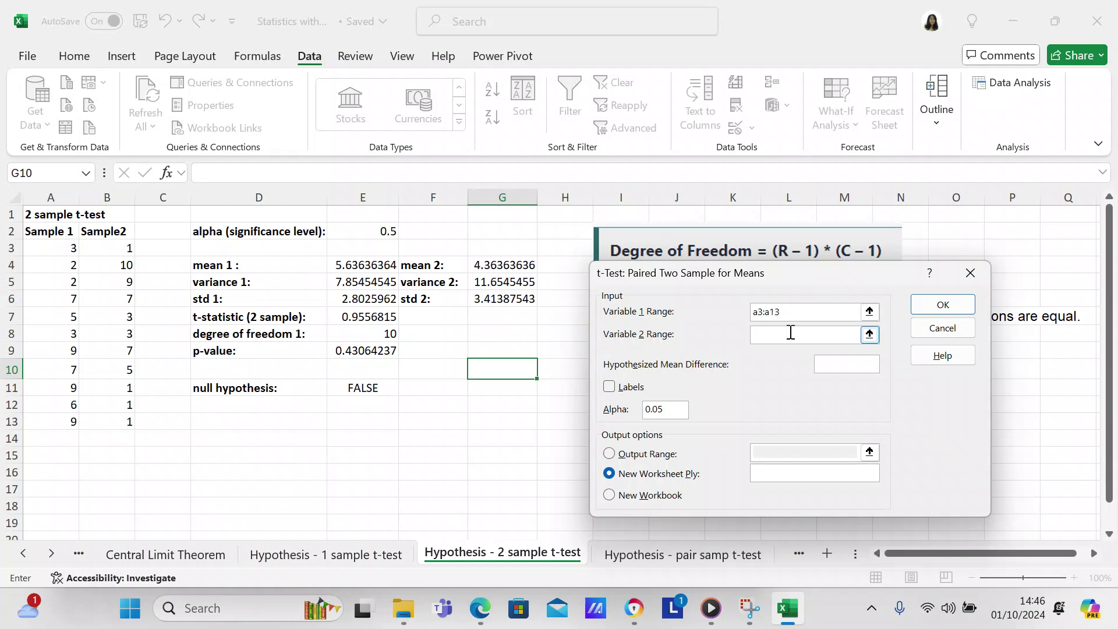
pyautogui.write('b3:b13')
pyautogui.click(616, 456)
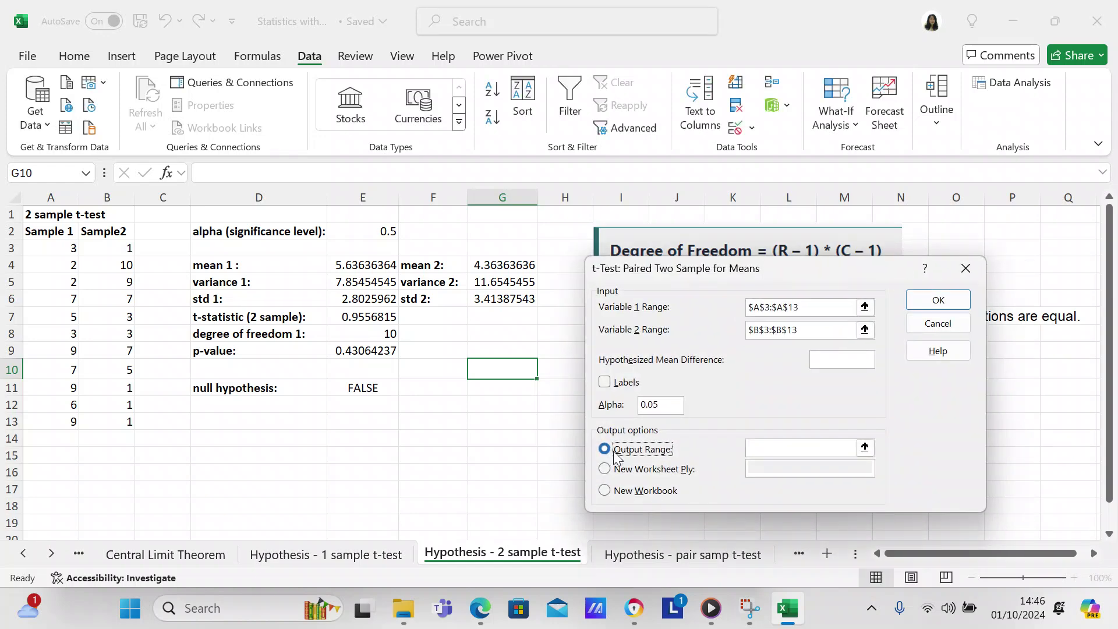
pyautogui.click(769, 449)
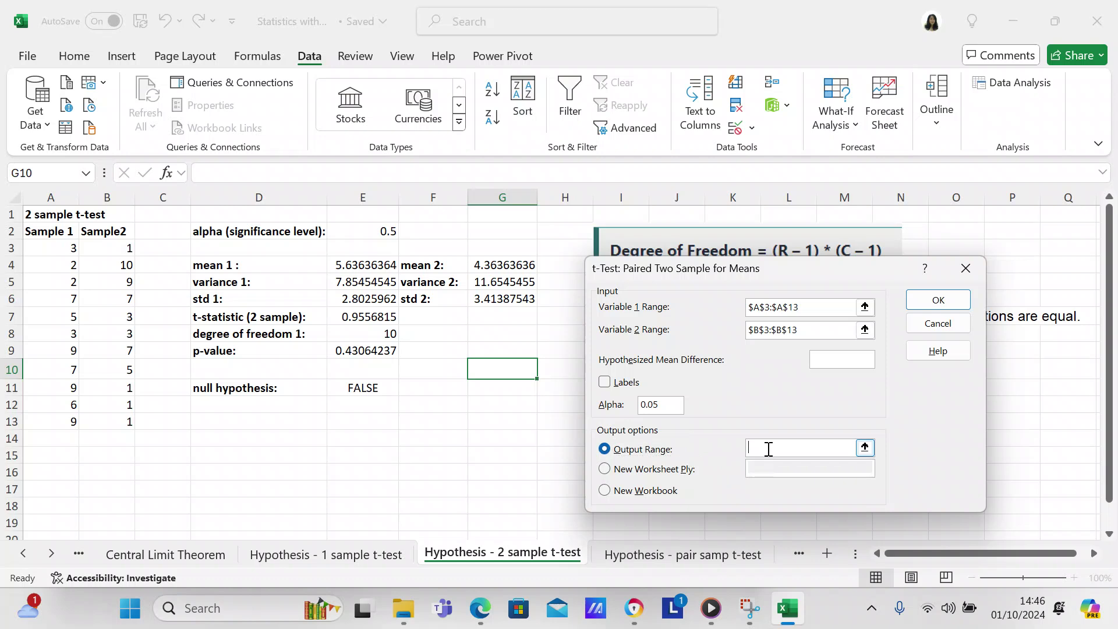
pyautogui.write('g10')
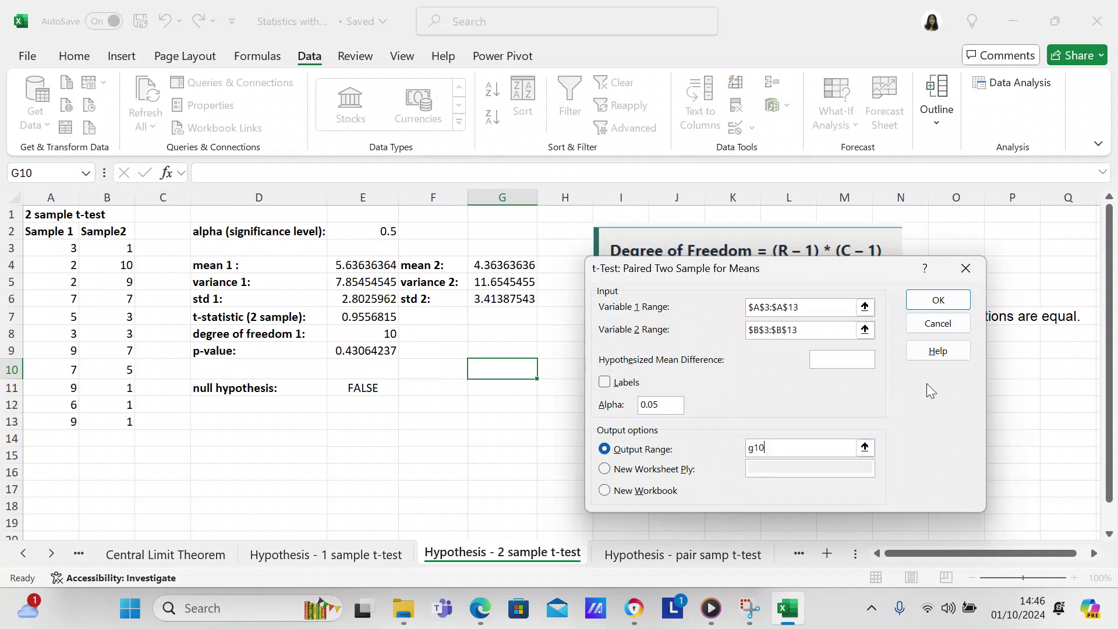
pyautogui.click(934, 306)
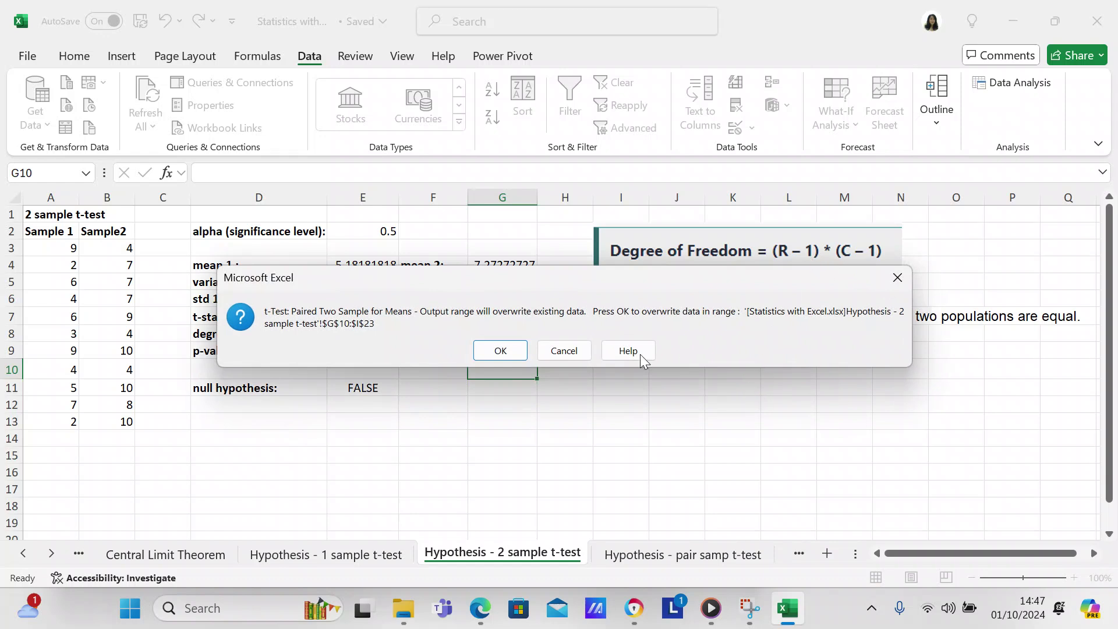
# Step: Decline the overwrite and rerun the paired t-test with output range G15
pyautogui.click(564, 351)
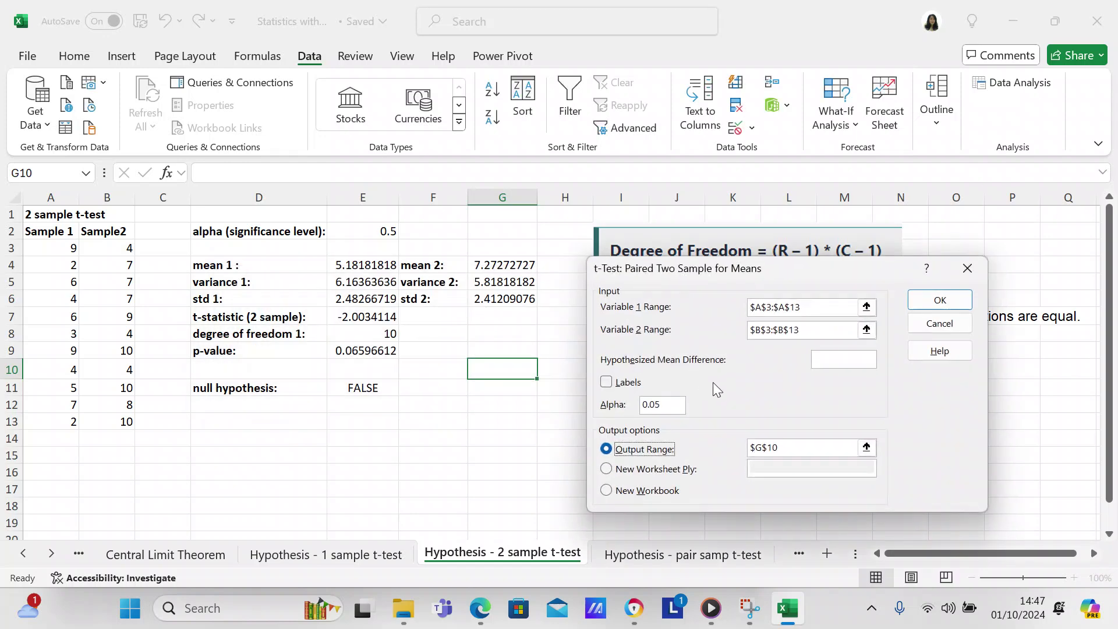
pyautogui.click(800, 449)
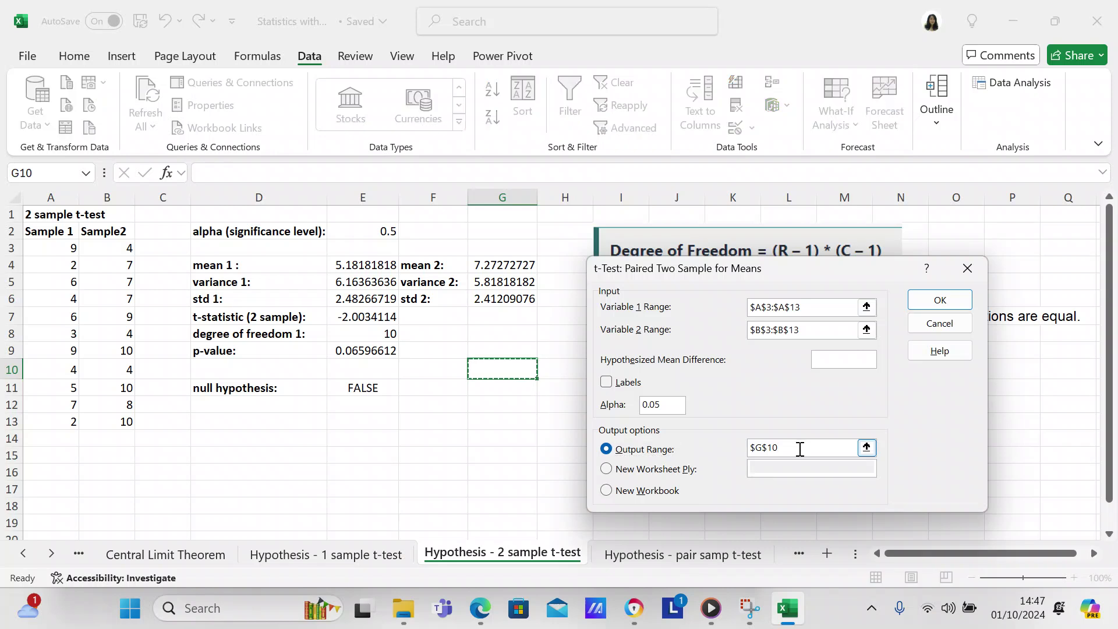
pyautogui.press('BackSpace')
pyautogui.write('5')
pyautogui.click(927, 309)
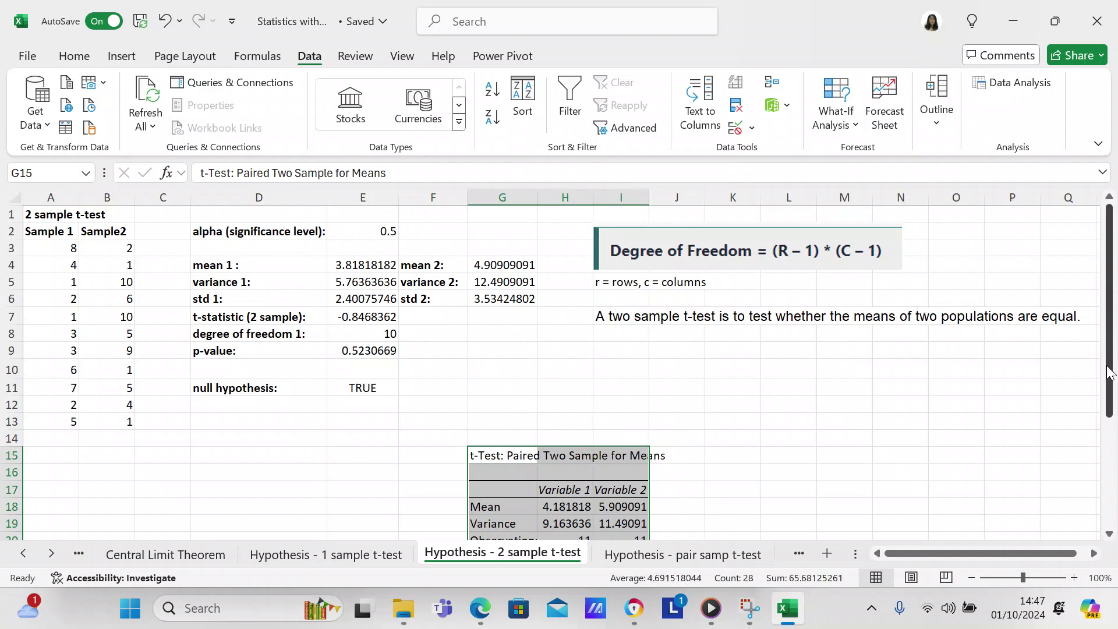
# Step: Widen columns G and H to show full t-test labels and values, then recalculate with F9
pyautogui.moveTo(1108, 368); pyautogui.dragTo(1110, 466)
pyautogui.click(1101, 467)
pyautogui.click(819, 469)
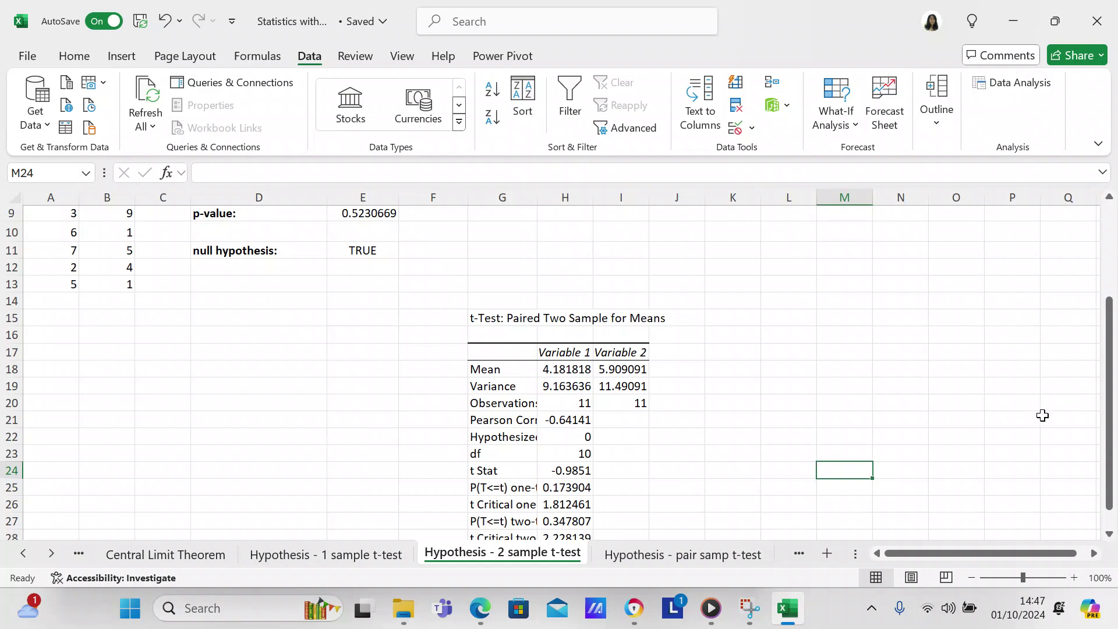
pyautogui.moveTo(1115, 436); pyautogui.dragTo(1113, 454)
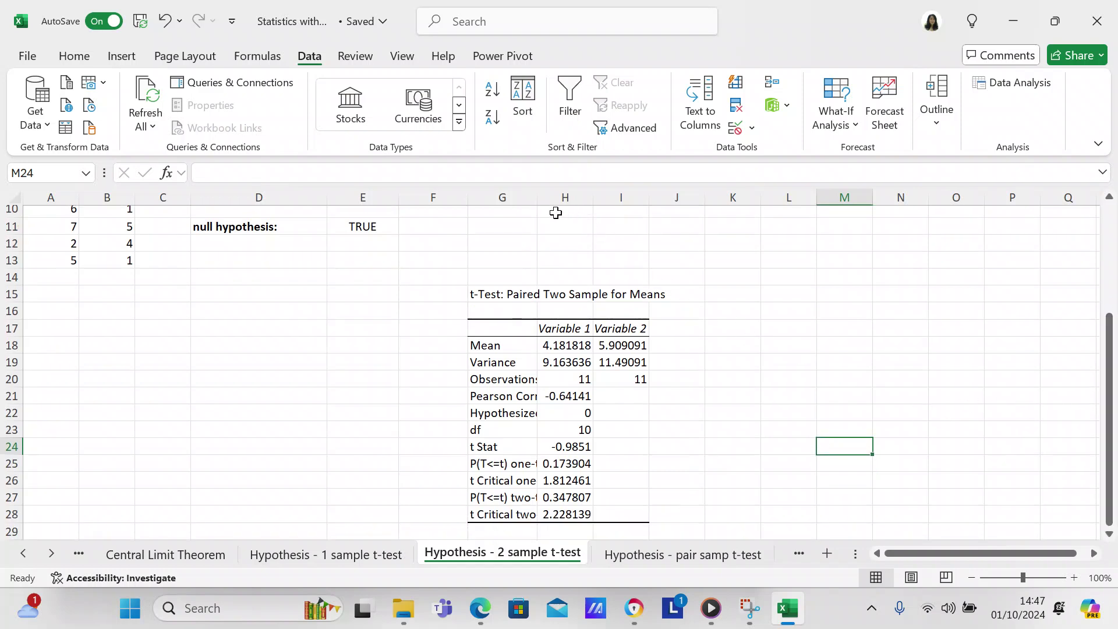
pyautogui.moveTo(540, 203); pyautogui.dragTo(637, 204)
pyautogui.click(621, 248)
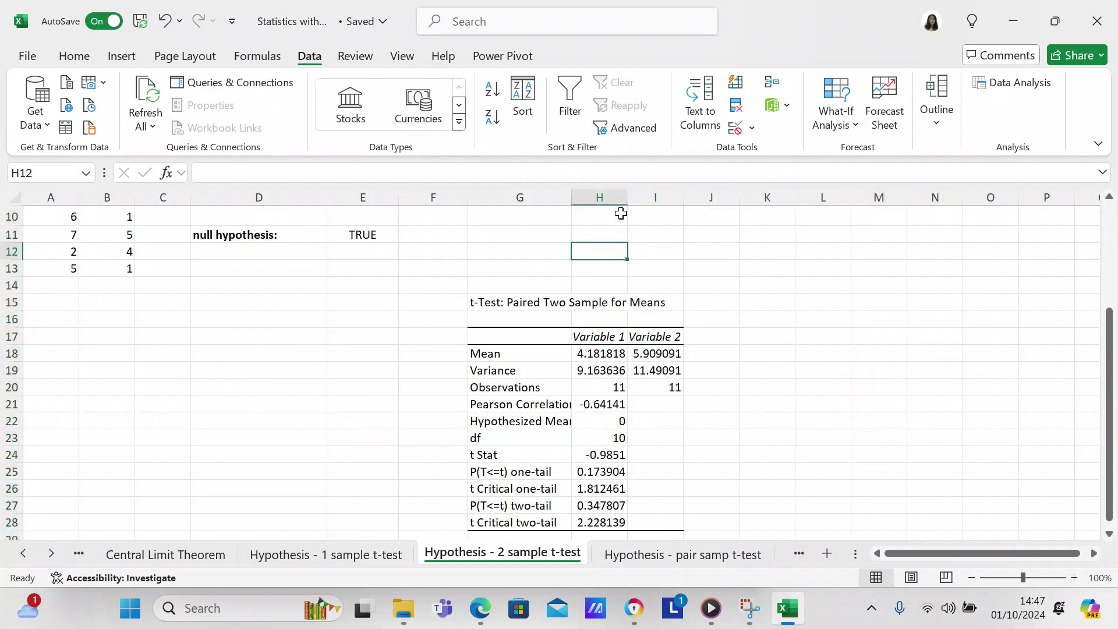
pyautogui.moveTo(627, 198); pyautogui.dragTo(738, 199)
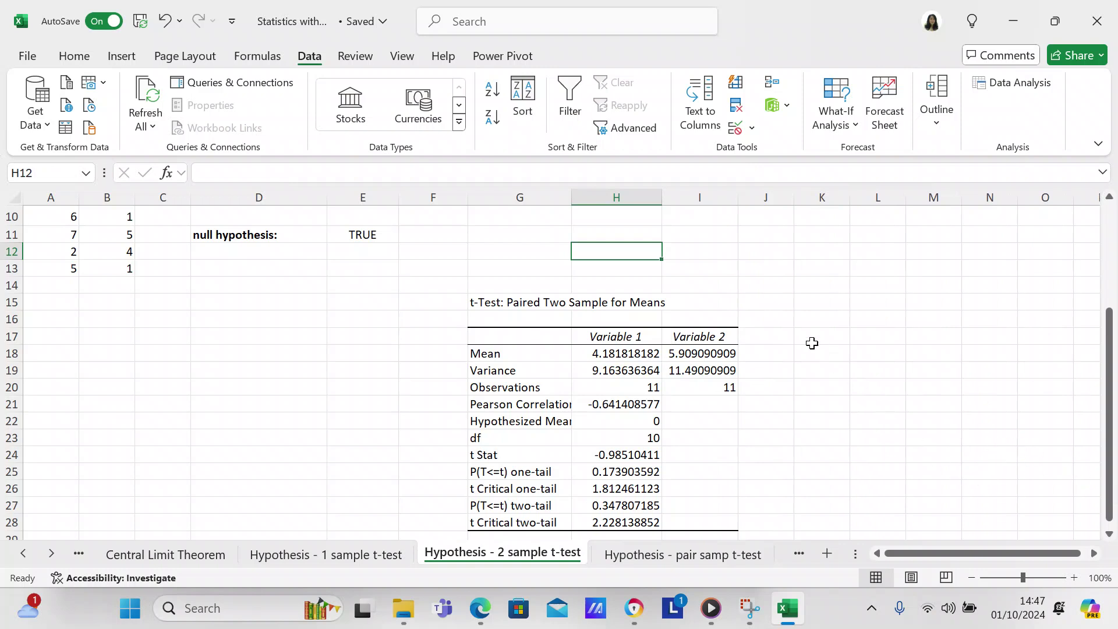
pyautogui.moveTo(572, 198); pyautogui.dragTo(592, 202)
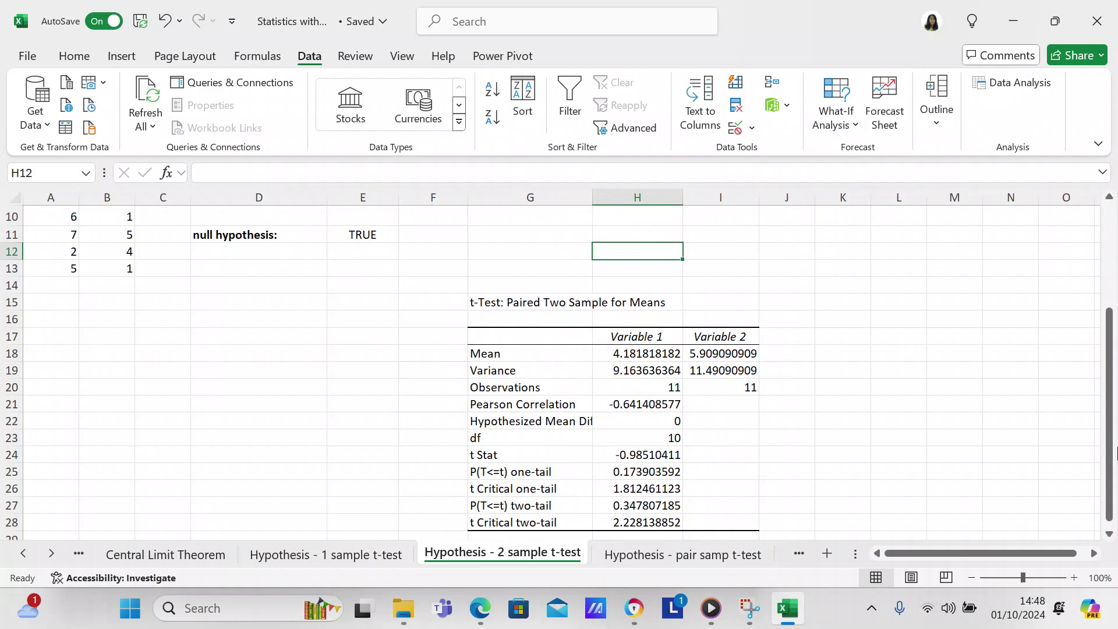
pyautogui.moveTo(1109, 453); pyautogui.dragTo(1114, 505)
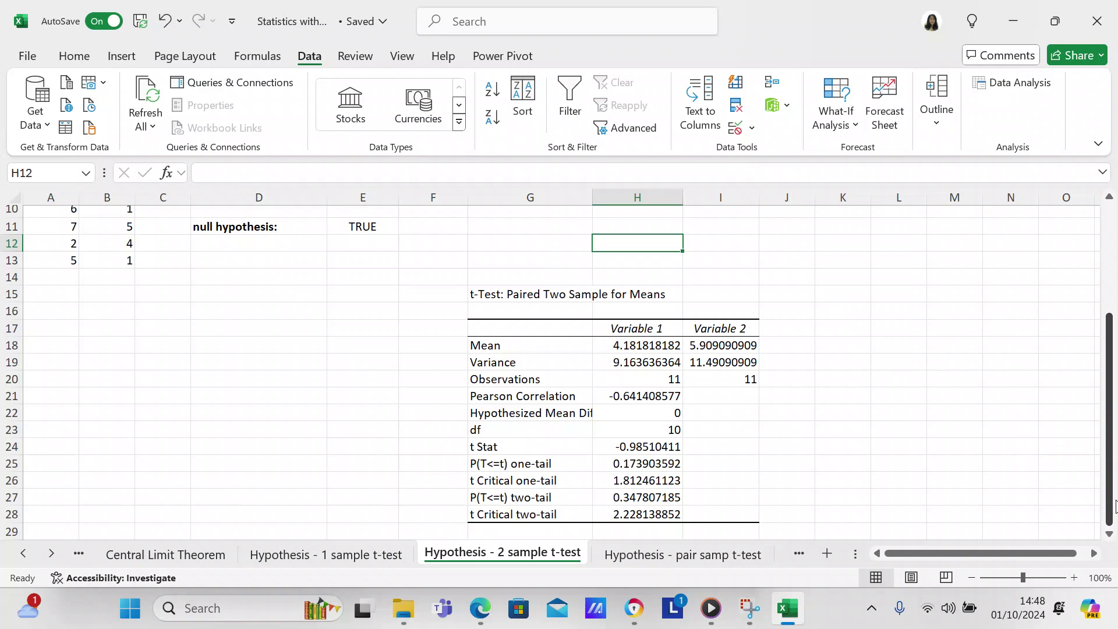
pyautogui.press('F9')
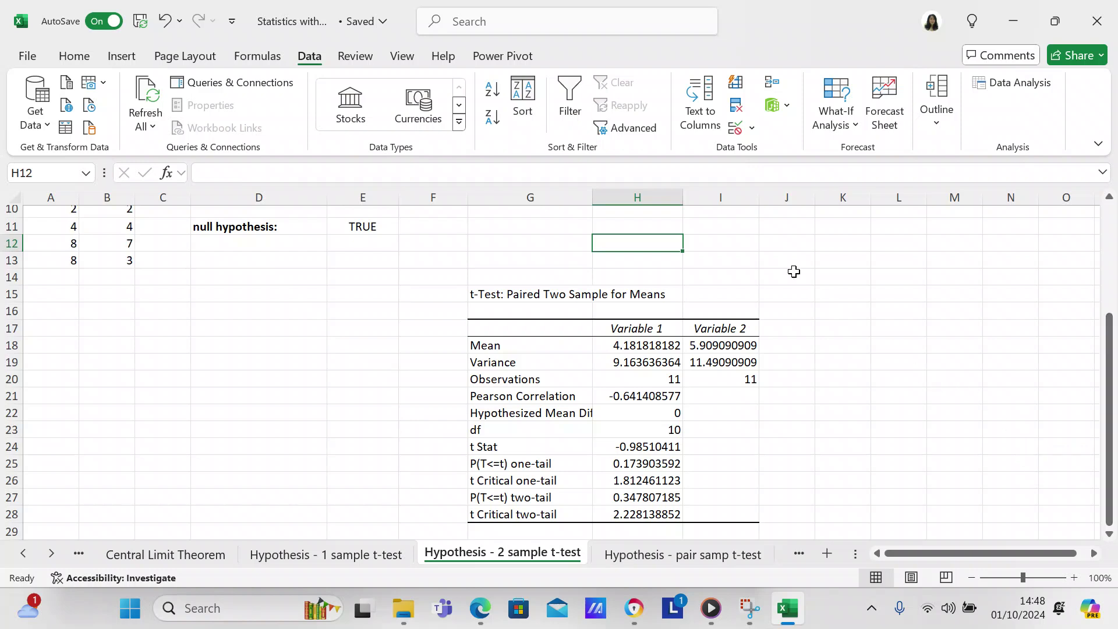
# Step: Move the paired t-test output table from G15 up to start at G11
pyautogui.click(488, 297)
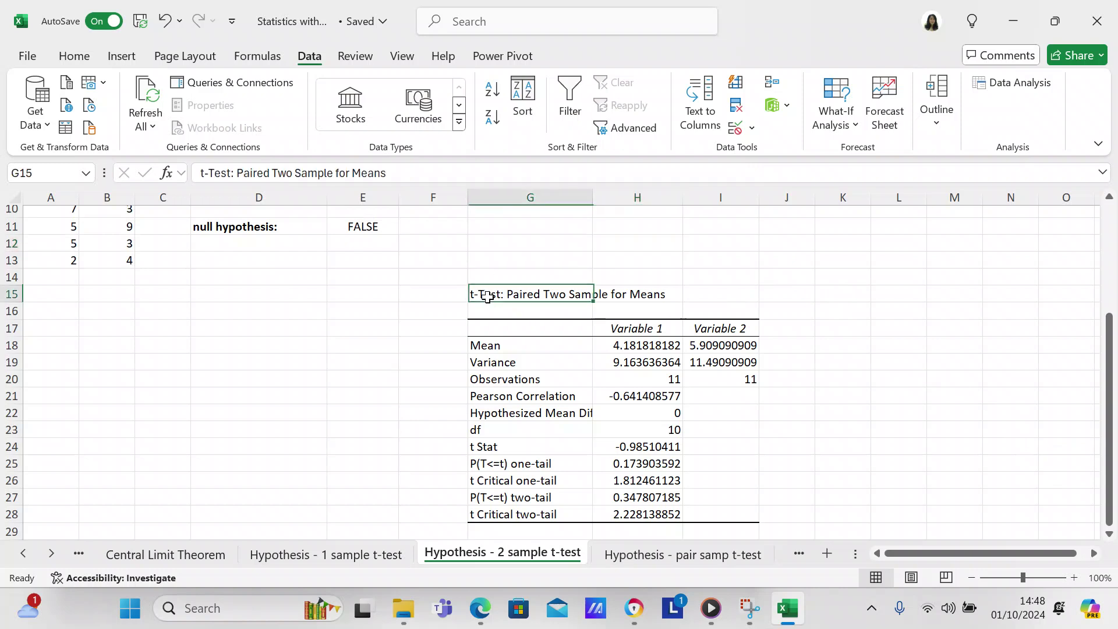
pyautogui.hotkey('shift', 'Down')
pyautogui.hotkey('shift', 'Down')
pyautogui.hotkey('shift', 'Down')
pyautogui.hotkey('shift', 'Down')
pyautogui.hotkey('shift', 'Down')
pyautogui.hotkey('shift', 'Down')
pyautogui.hotkey('shift', 'Down')
pyautogui.hotkey('shift', 'Down')
pyautogui.hotkey('shift', 'Down')
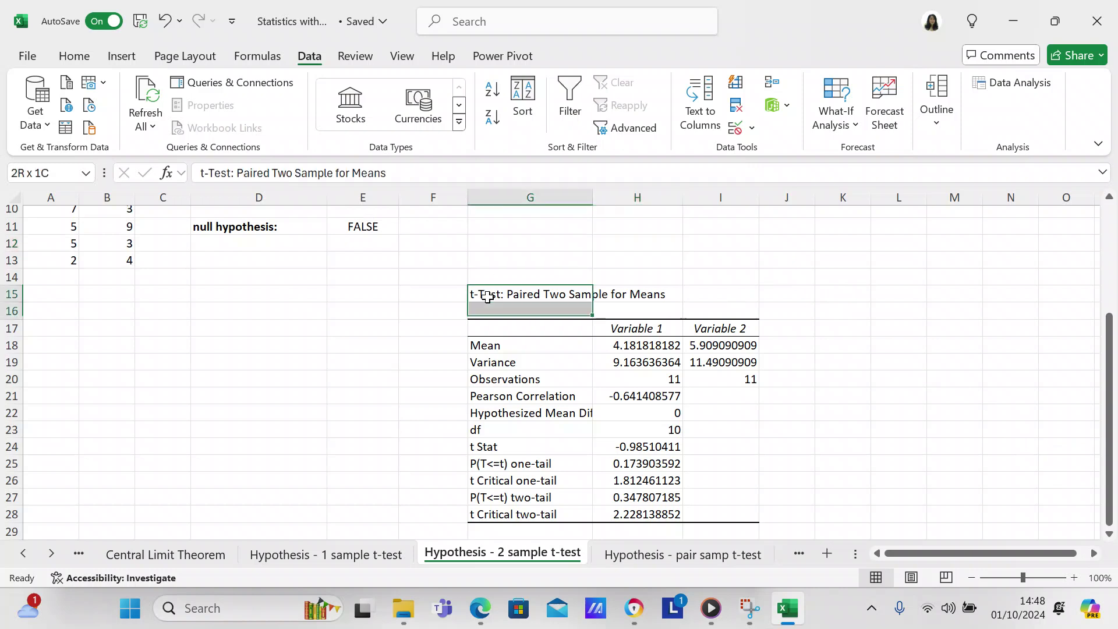
pyautogui.hotkey('shift', 'Down')
pyautogui.hotkey('shift', 'Down')
pyautogui.hotkey('shift', 'Down')
pyautogui.hotkey('shift', 'Down')
pyautogui.hotkey('shift', 'Down')
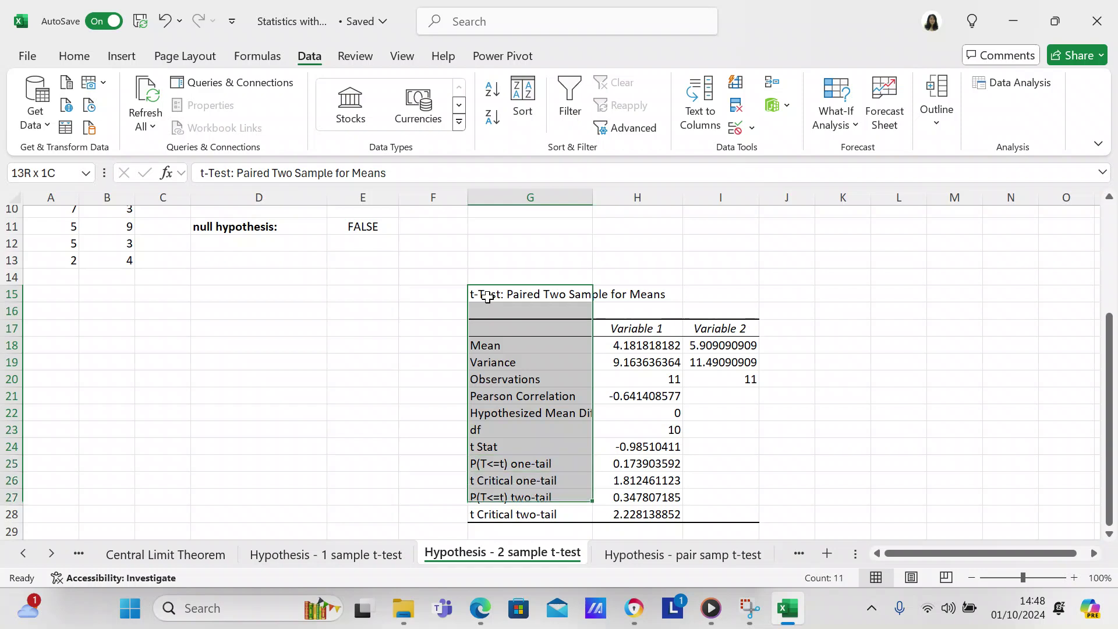
pyautogui.hotkey('shift', 'Right')
pyautogui.hotkey('shift', 'Right')
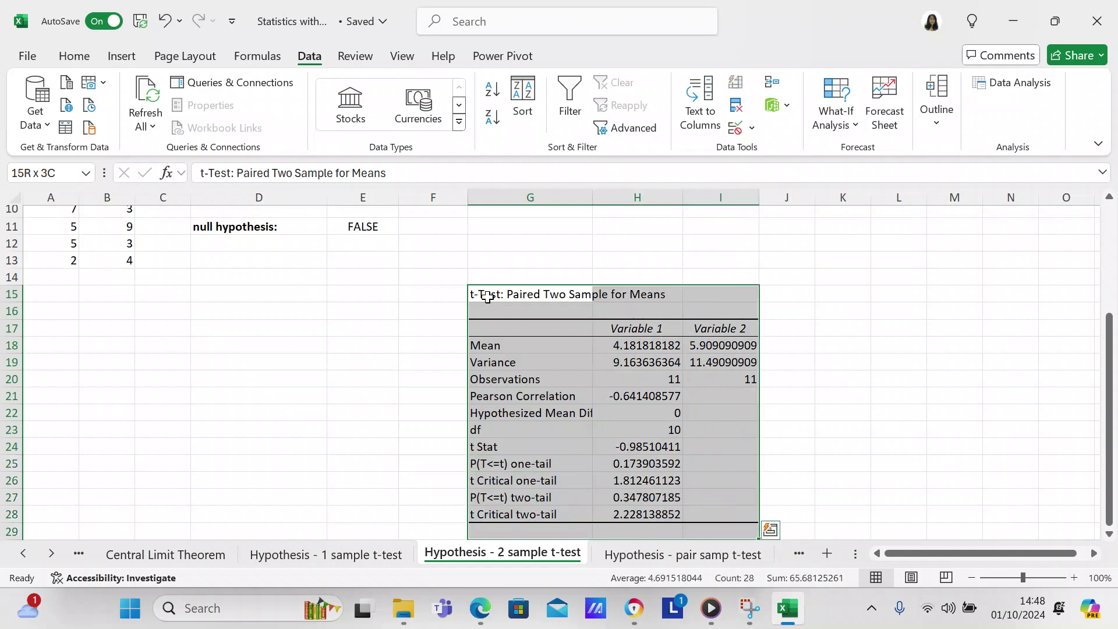
pyautogui.hotkey('ctrl', 'c')
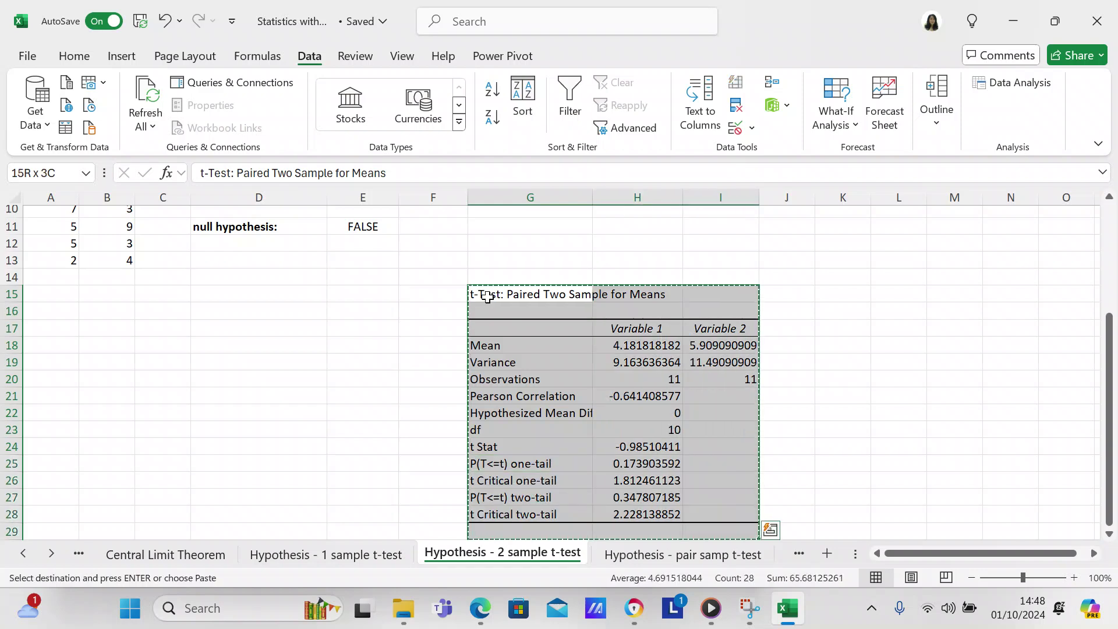
pyautogui.click(500, 224)
pyautogui.press('Return')
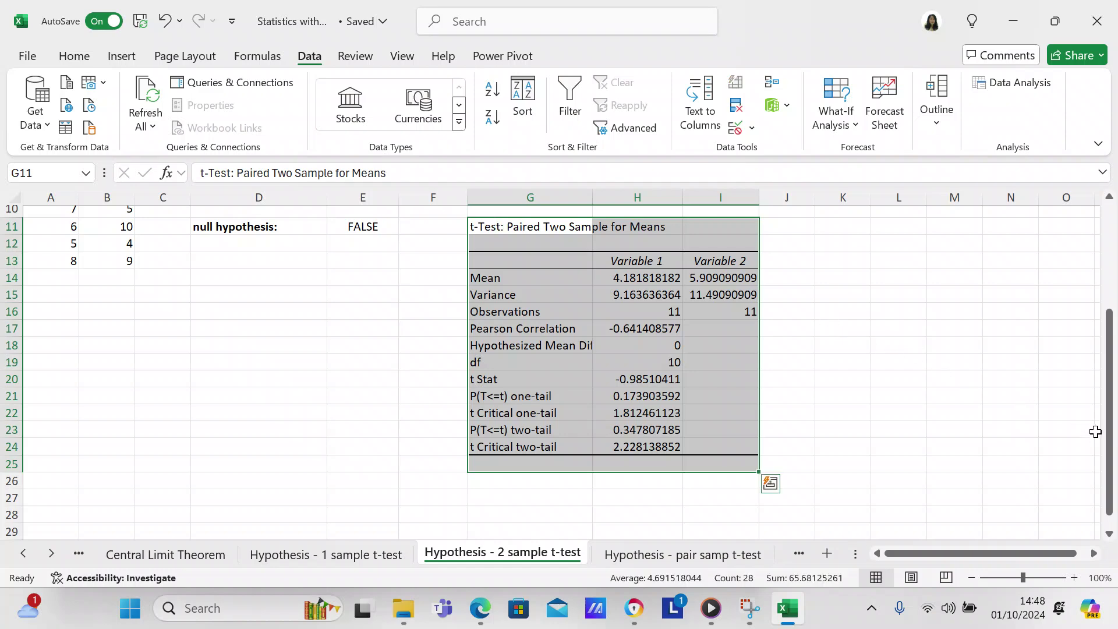
pyautogui.moveTo(1109, 461); pyautogui.dragTo(1113, 361)
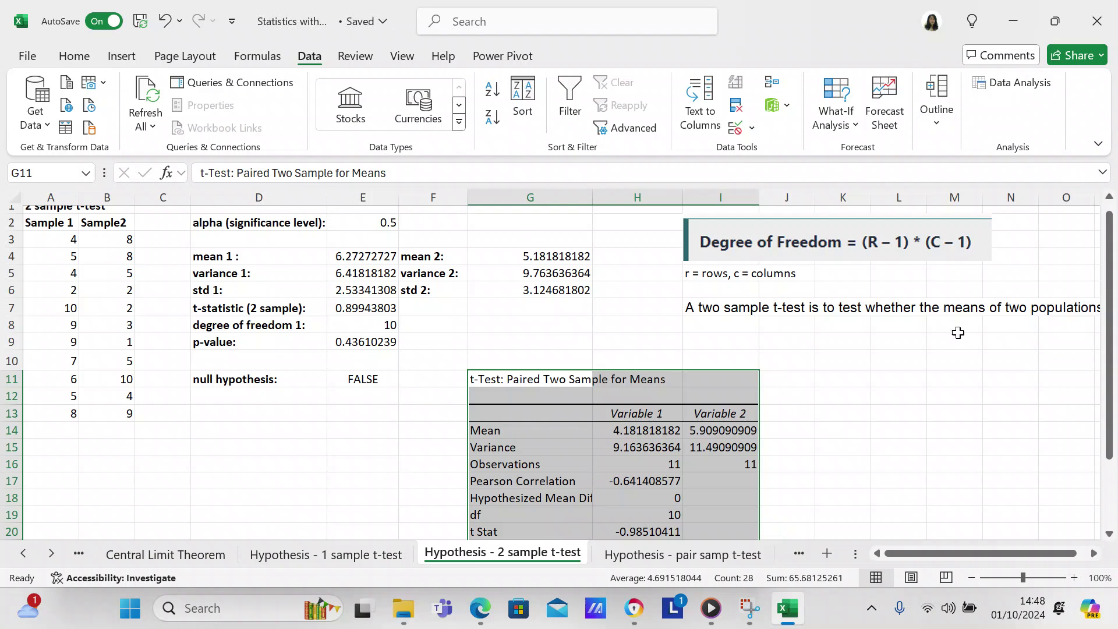
pyautogui.click(979, 416)
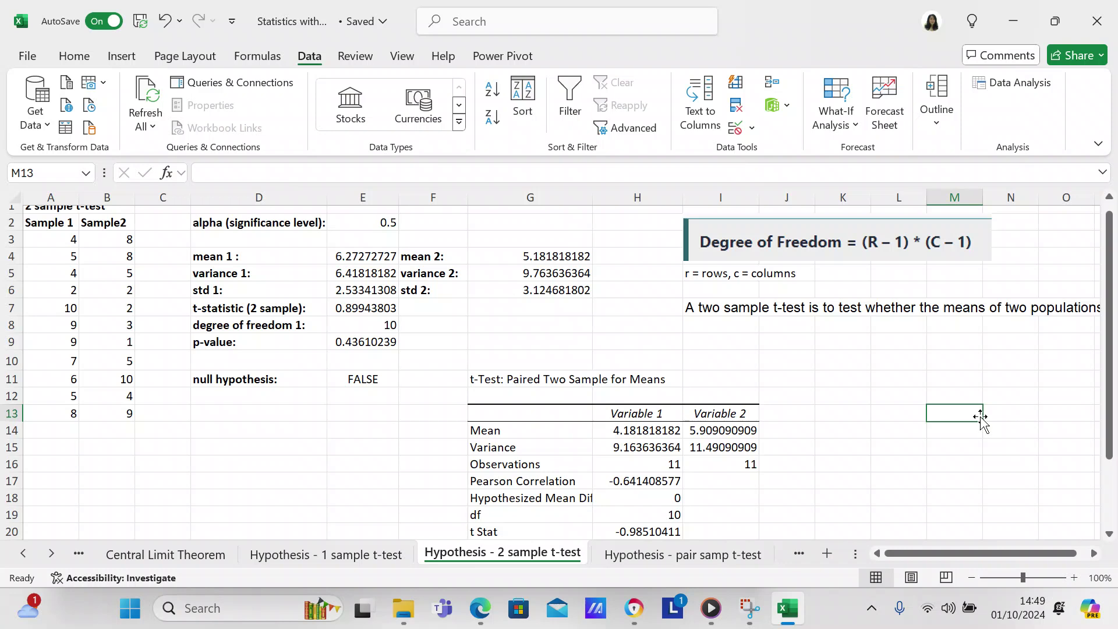
pyautogui.moveTo(1109, 410); pyautogui.dragTo(1117, 384)
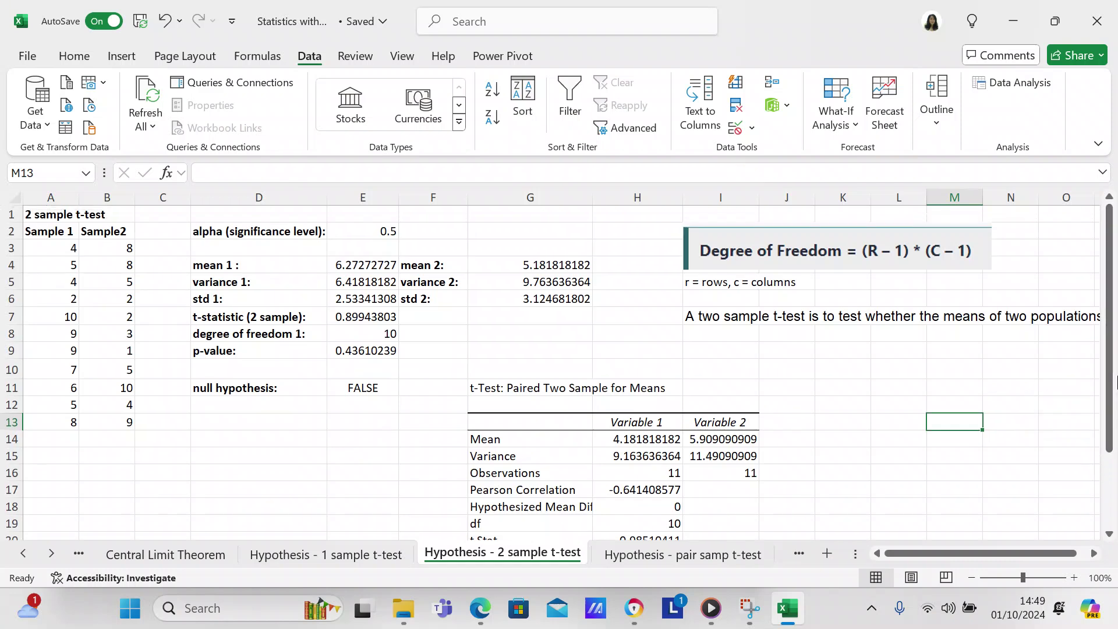